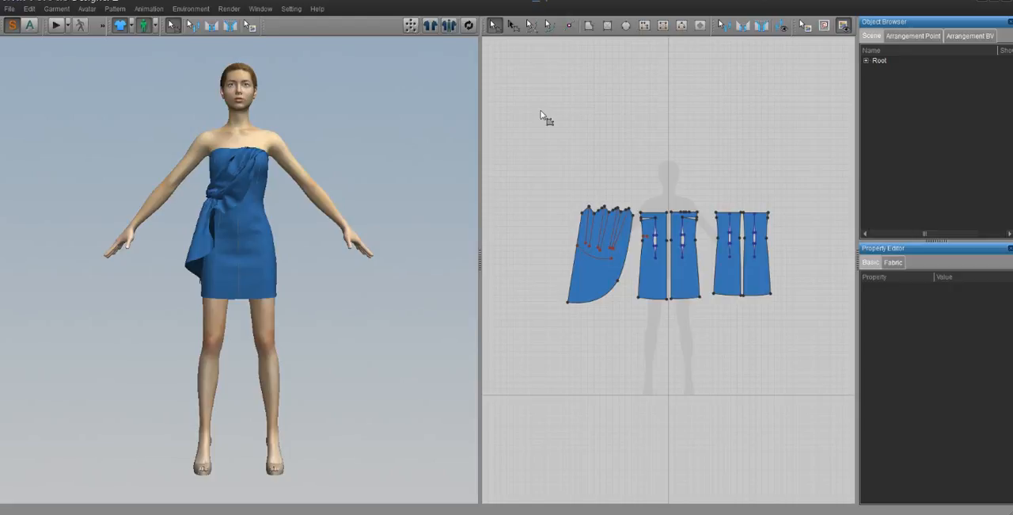
- Open the avatar file bigbreastfemalebunnydigilegs.obj from the Bifrost bunnies folder in the Documents library
click(10, 8)
mouse_move(23, 34)
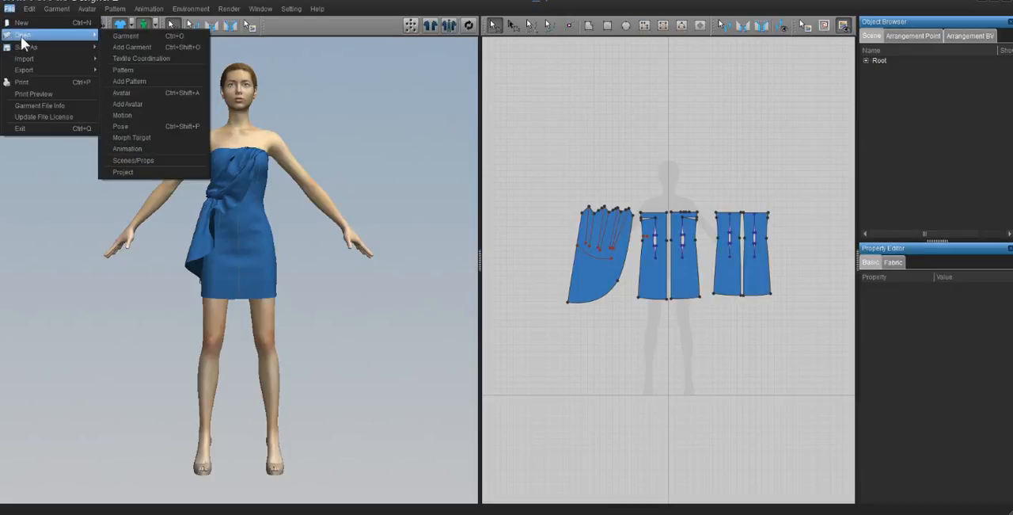
click(127, 93)
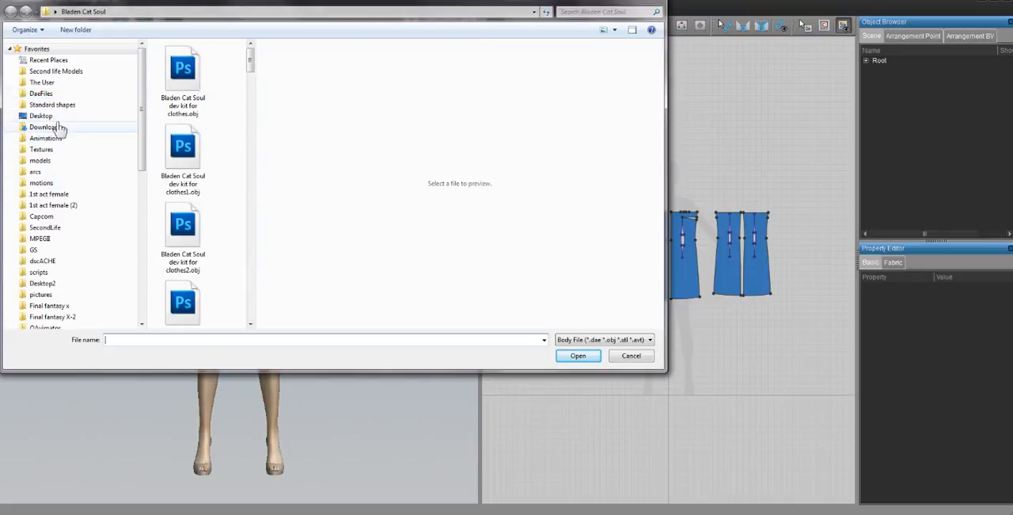
click(59, 116)
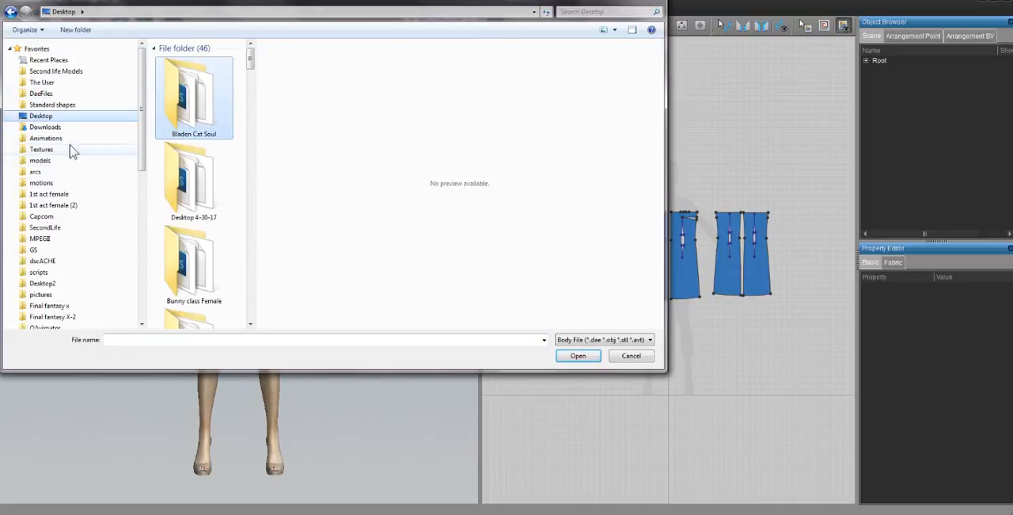
scroll(69, 115, down, 7)
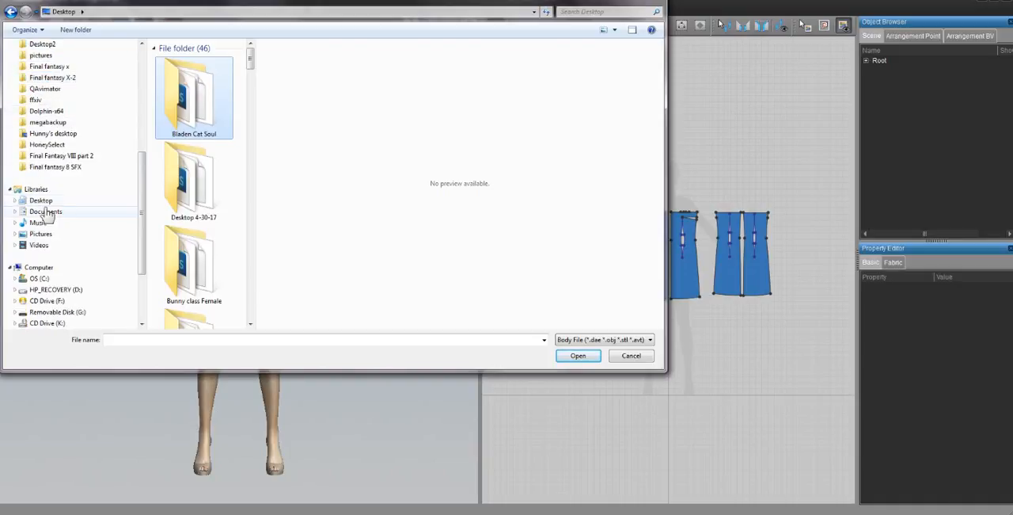
click(78, 209)
click(174, 178)
scroll(184, 164, down, 5)
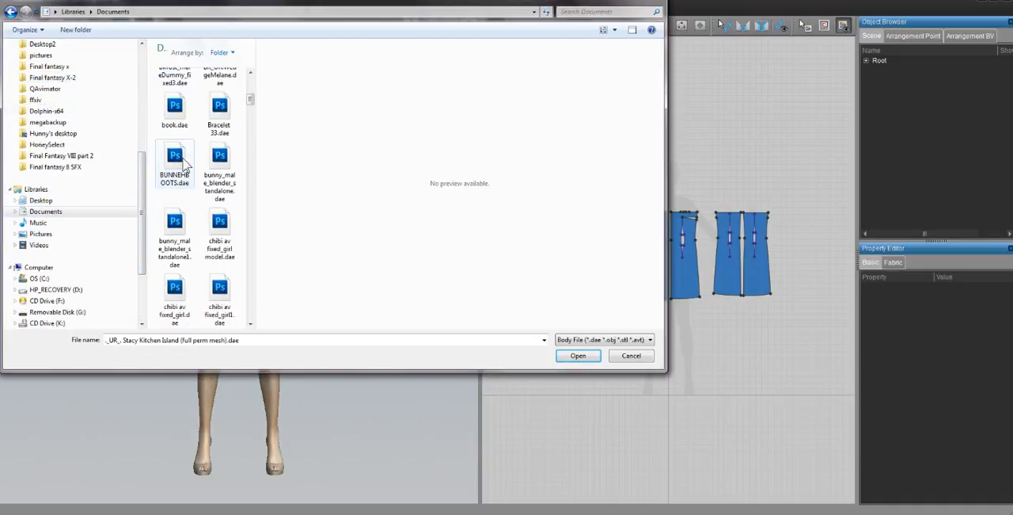
scroll(183, 164, up, 5)
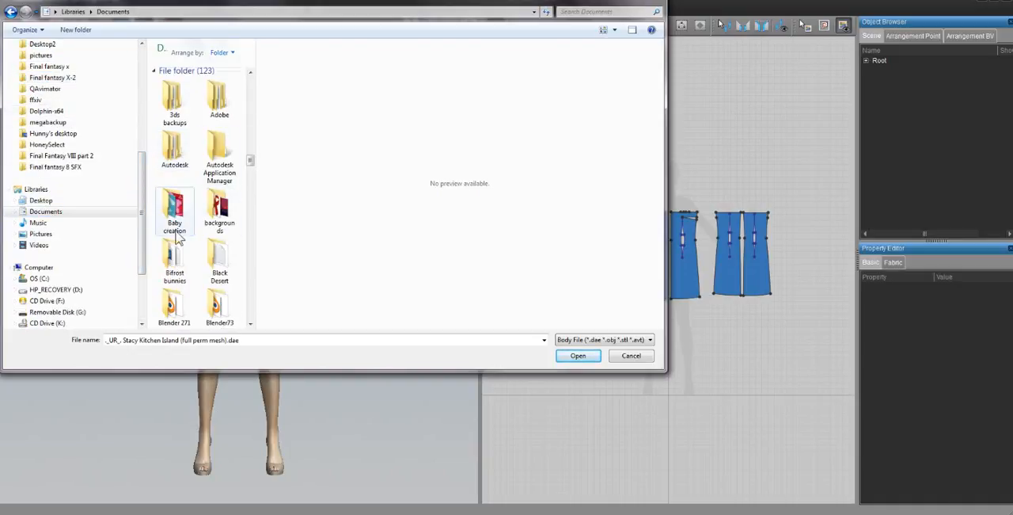
double_click(176, 261)
click(184, 127)
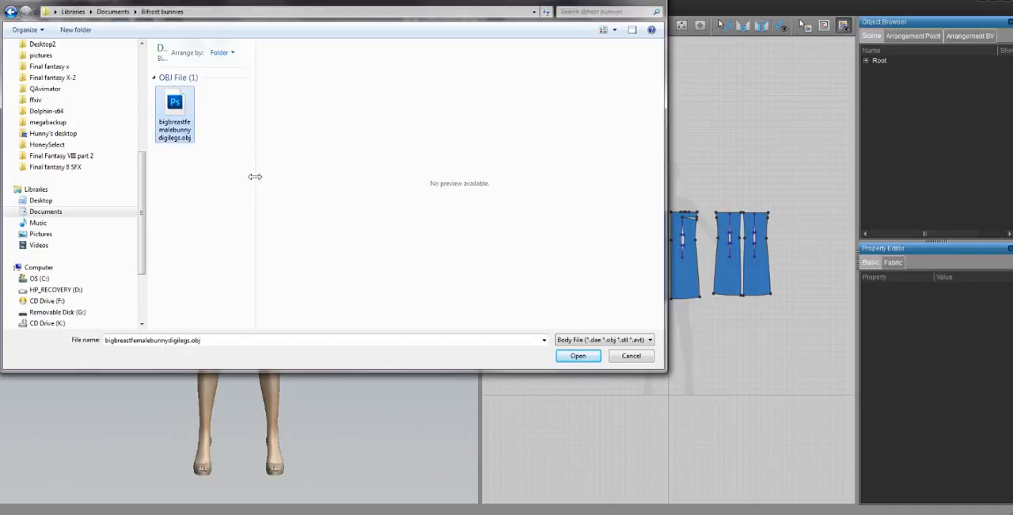
drag(256, 174, 315, 174)
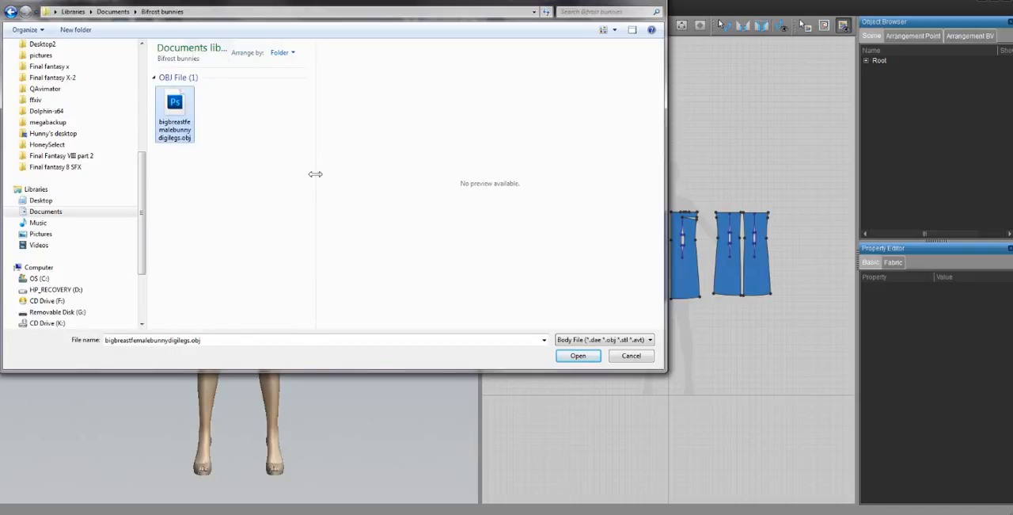
double_click(174, 140)
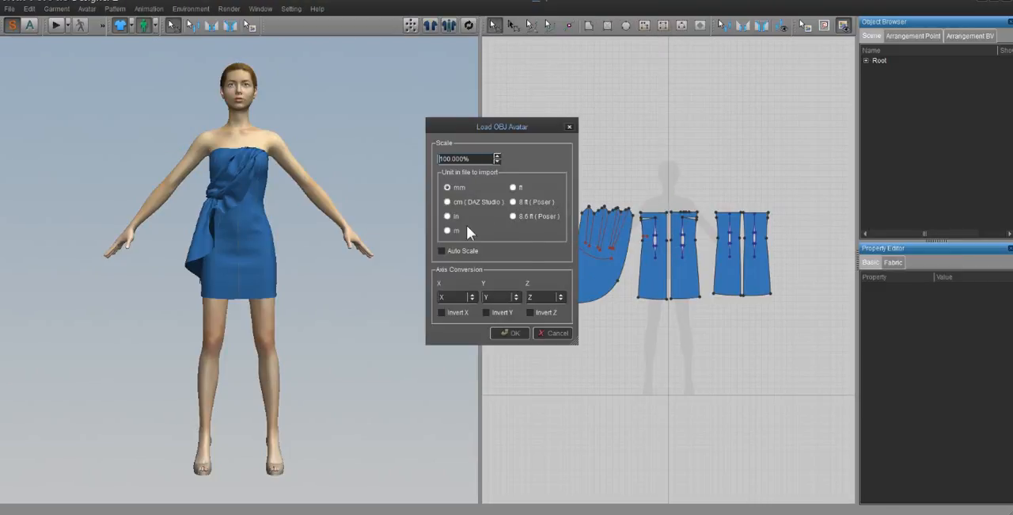
- Load the OBJ avatar with metres as the import unit and check its size against the dress and pattern pieces
click(448, 230)
click(510, 332)
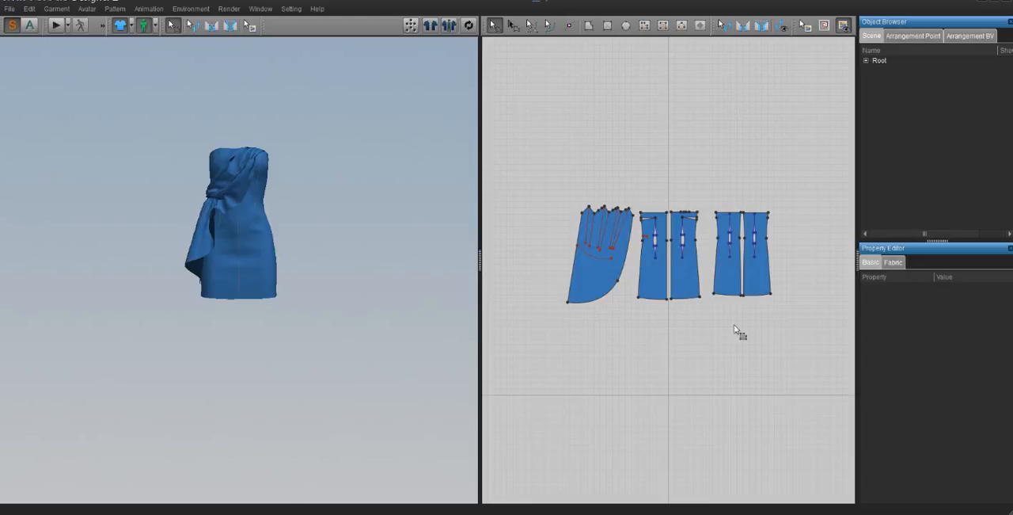
scroll(664, 342, up, 1)
scroll(665, 342, down, 5)
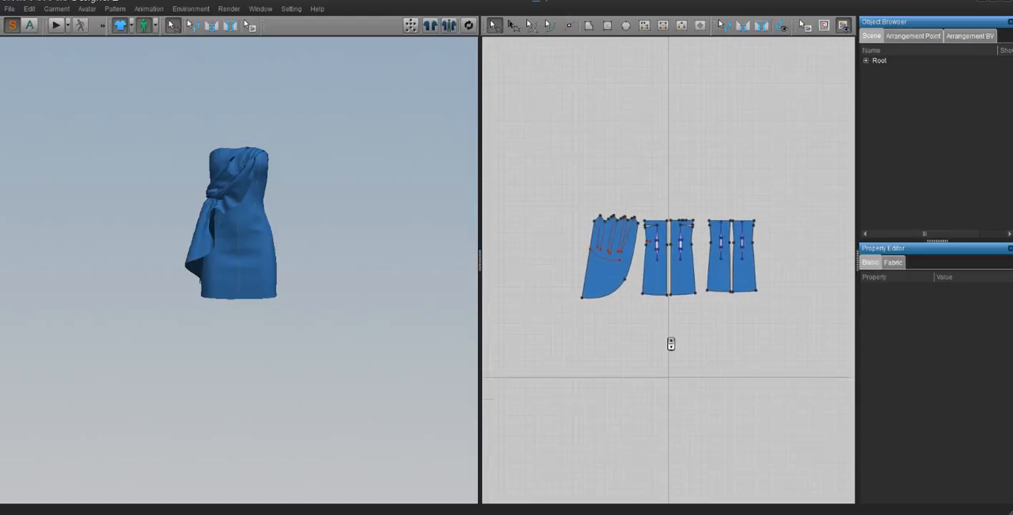
scroll(672, 343, down, 3)
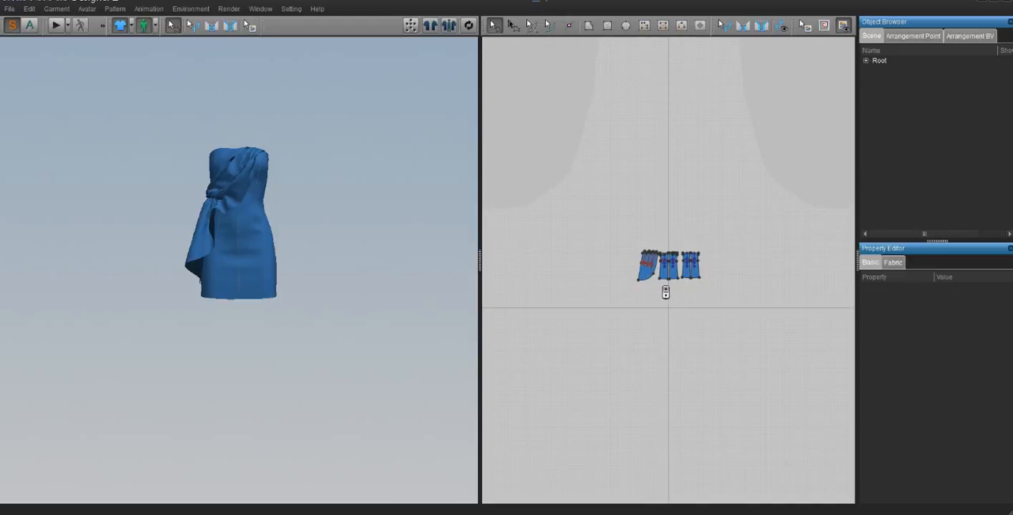
mouse_move(327, 230)
right_down()
mouse_move(335, 265)
mouse_move(337, 234)
right_up()
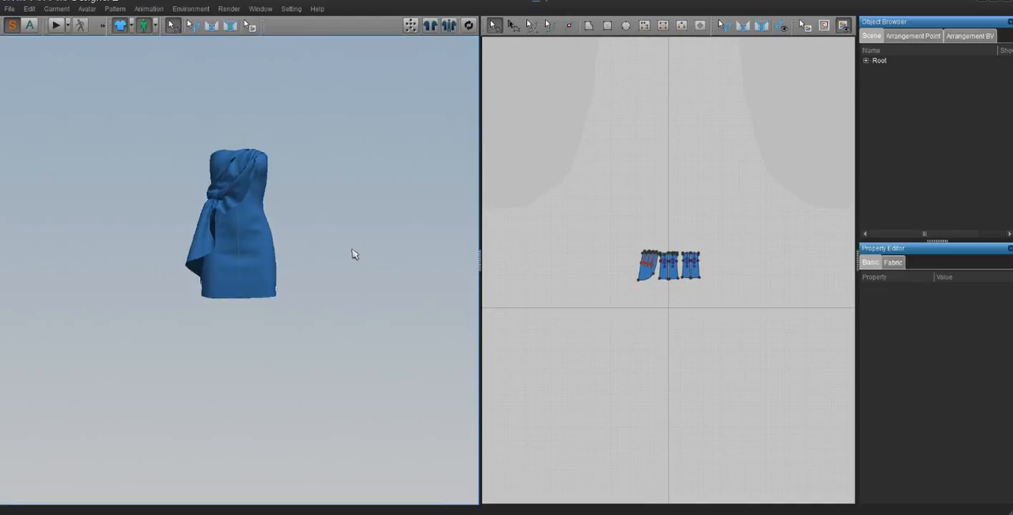
mouse_move(343, 287)
right_down()
mouse_move(420, 333)
mouse_move(357, 276)
right_up()
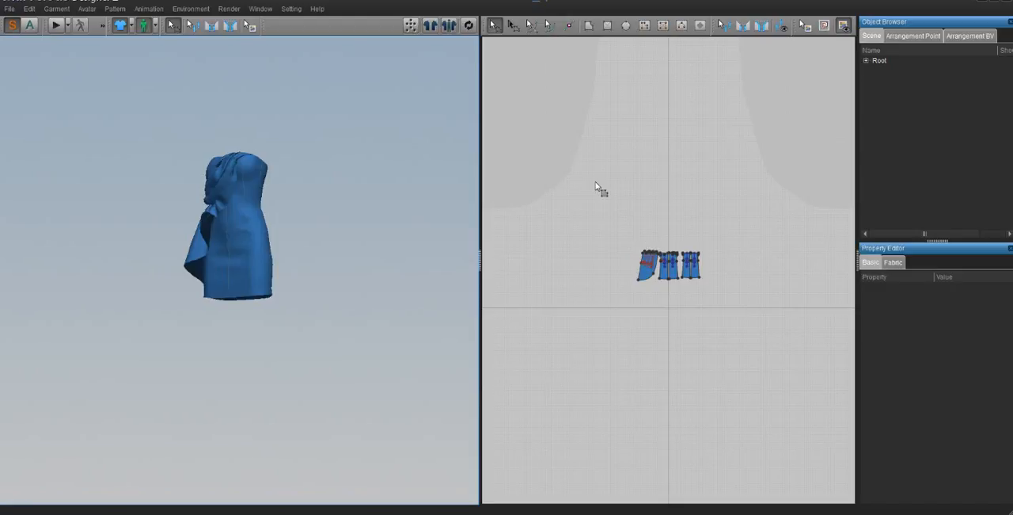
scroll(694, 303, up, 2)
scroll(693, 303, up, 1)
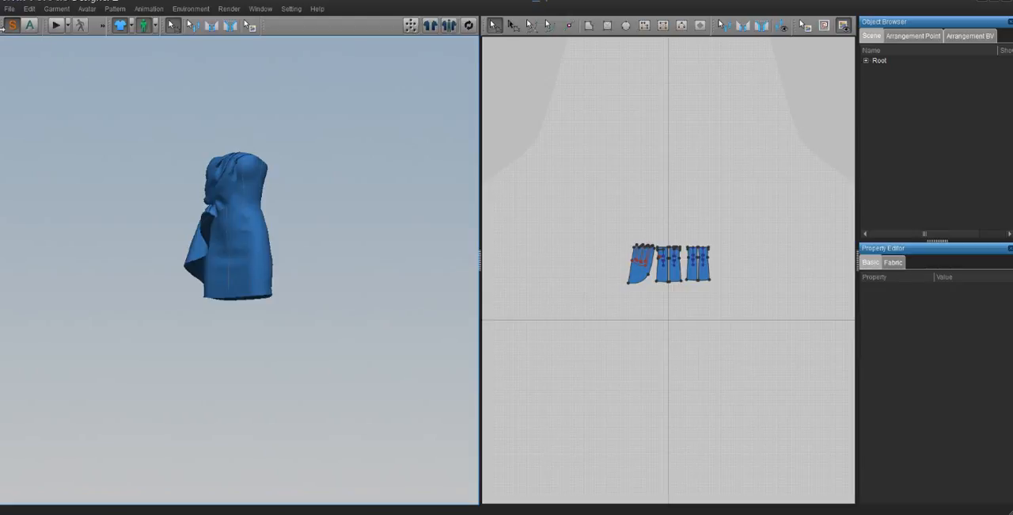
- Reload bigbreastfemalebunnydigilegs.obj as the avatar with cm (DAZ Studio) as the import unit
click(10, 11)
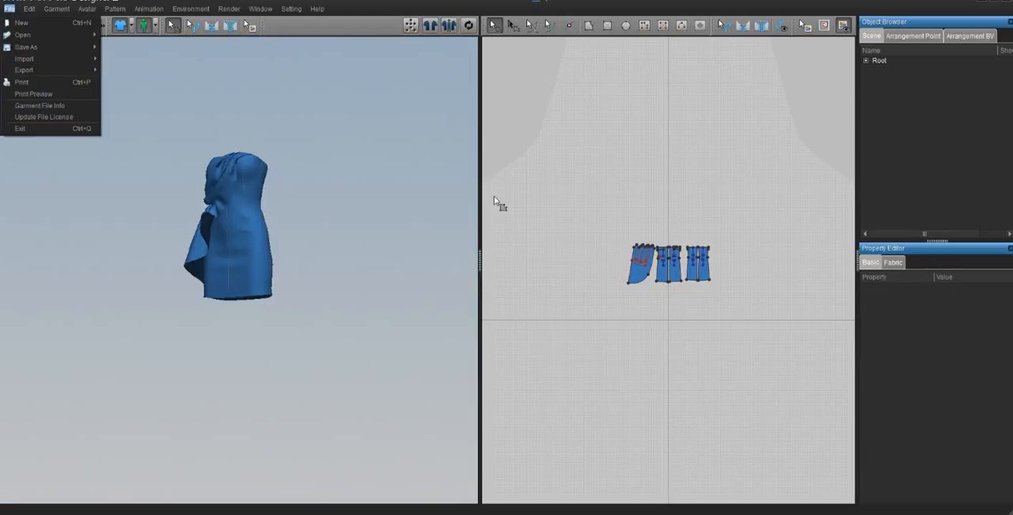
click(250, 82)
click(10, 8)
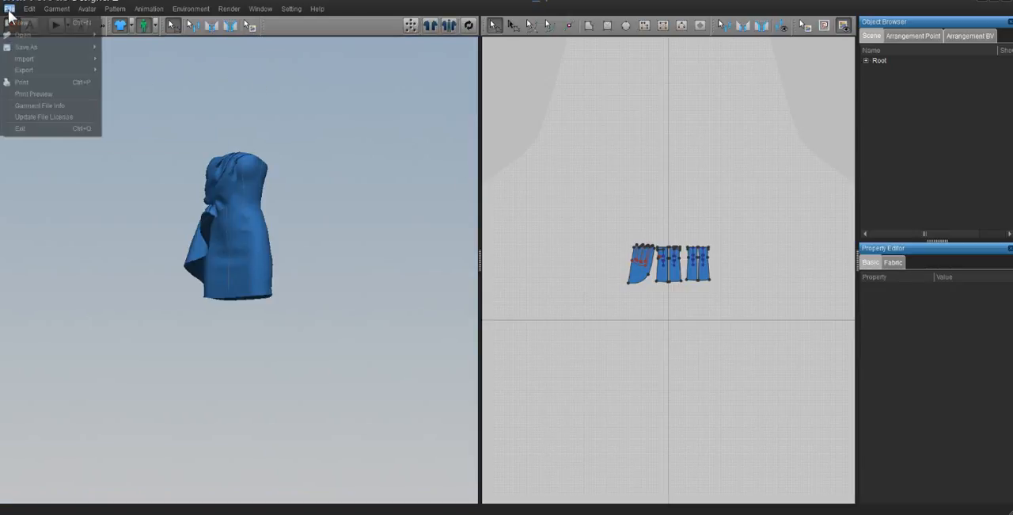
mouse_move(16, 35)
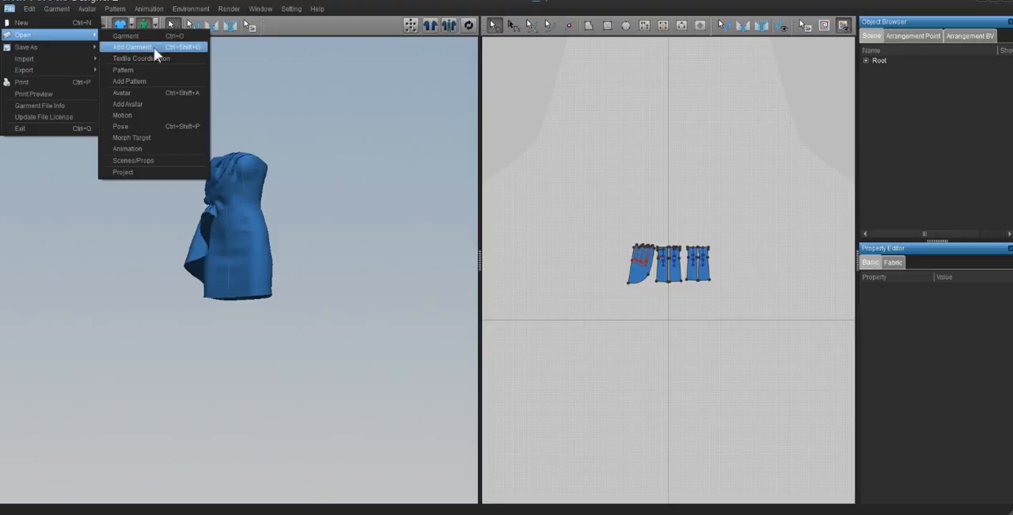
click(150, 93)
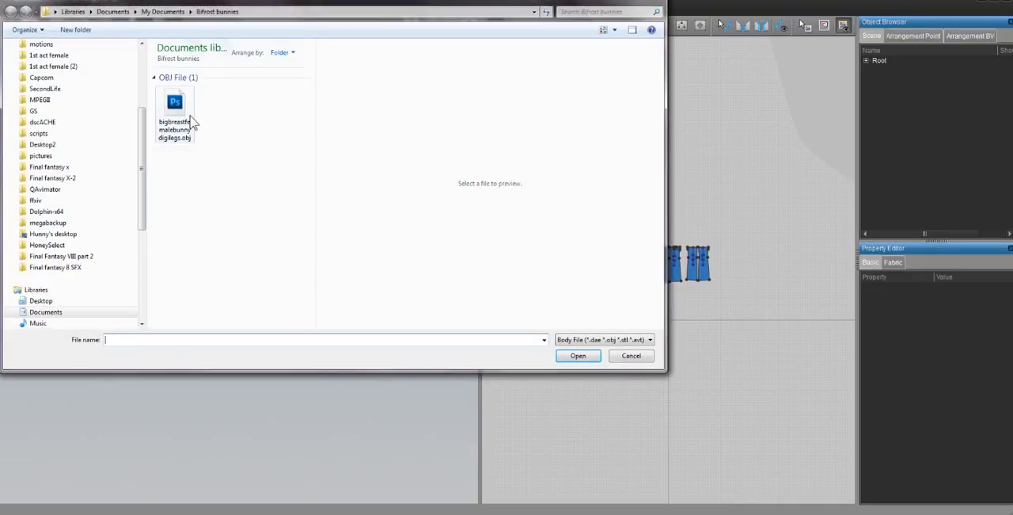
double_click(184, 117)
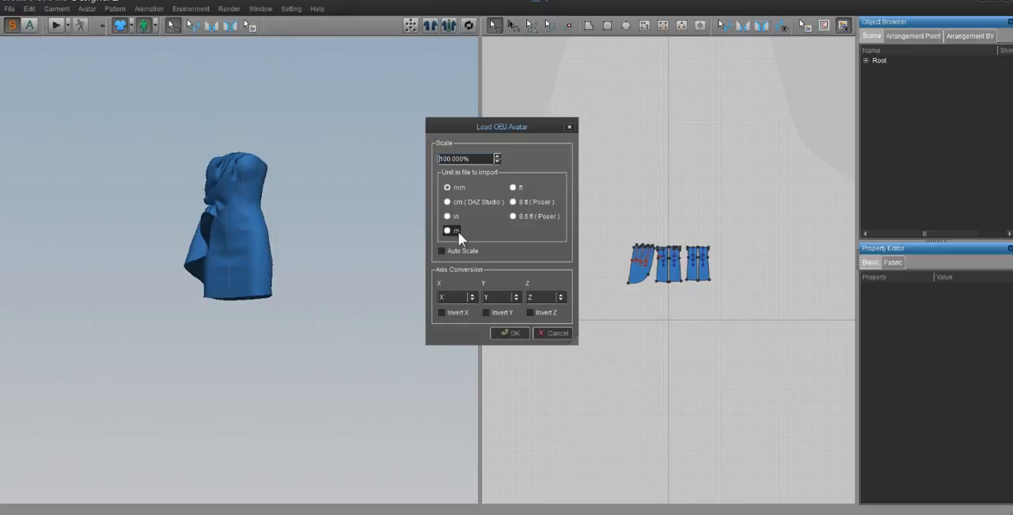
click(467, 201)
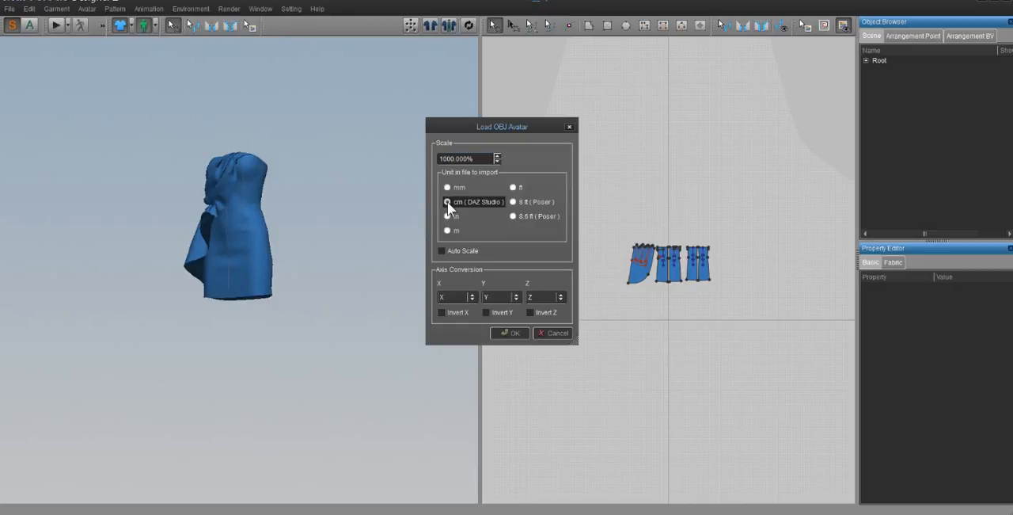
click(509, 332)
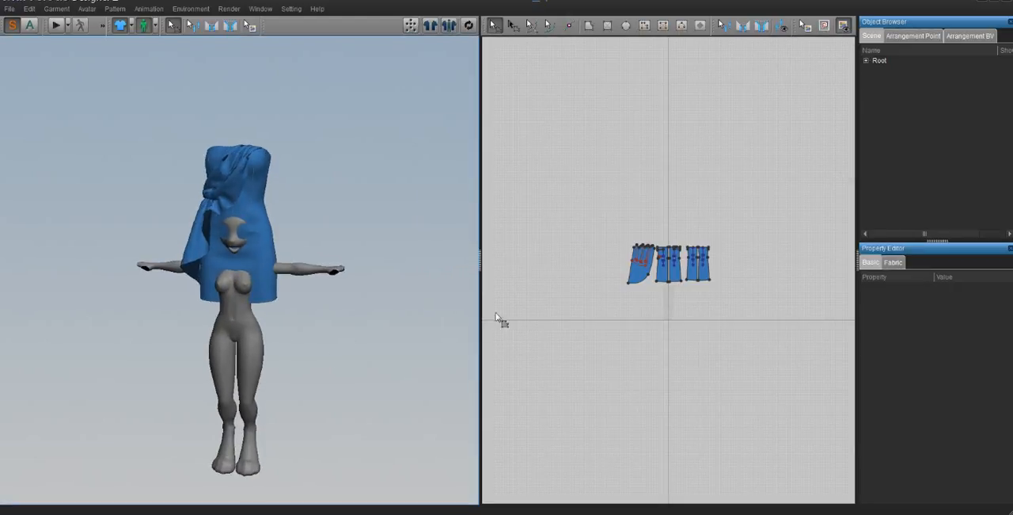
- Widen the 2D pattern window and bring the avatar's silhouette into view beneath the pattern pieces
scroll(690, 307, up, 3)
scroll(656, 312, up, 5)
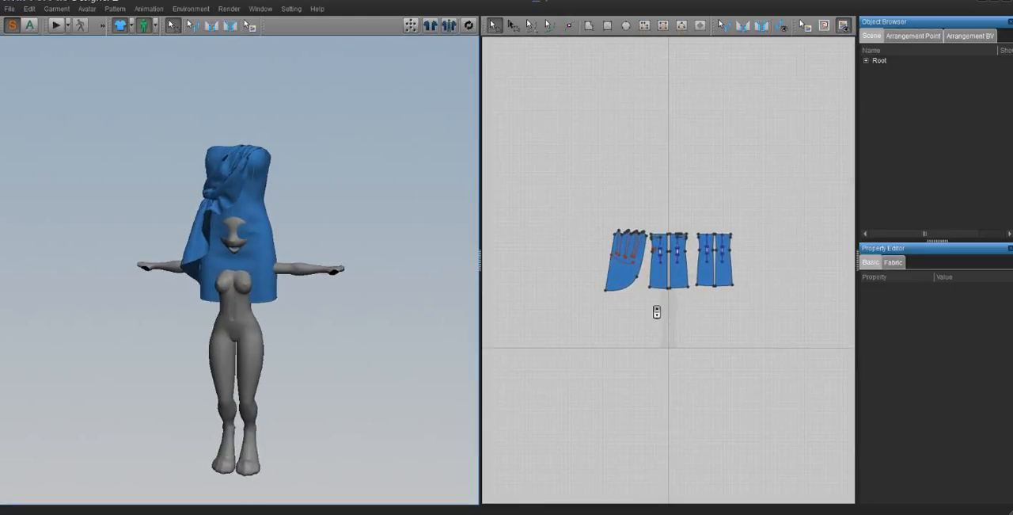
scroll(656, 312, up, 2)
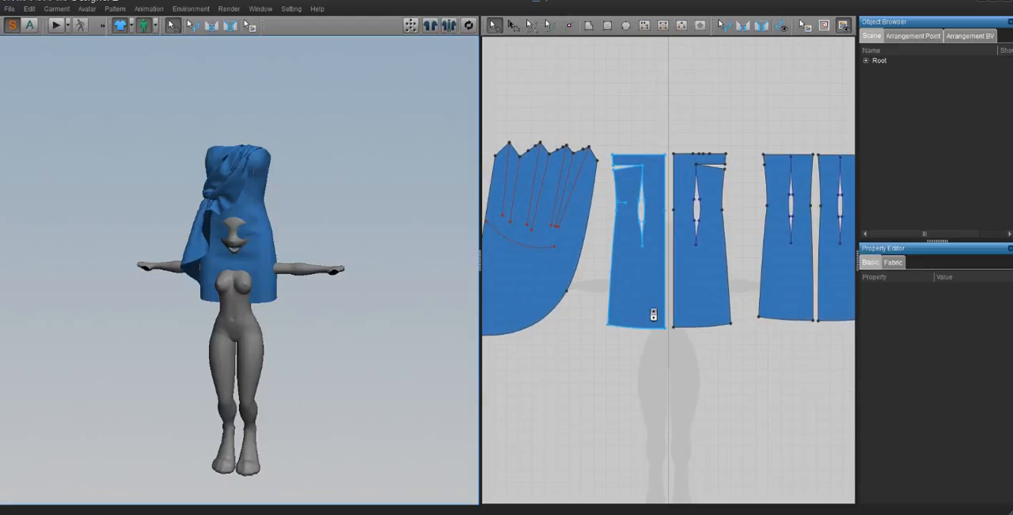
drag(480, 262, 409, 265)
middle_drag(663, 406, 651, 285)
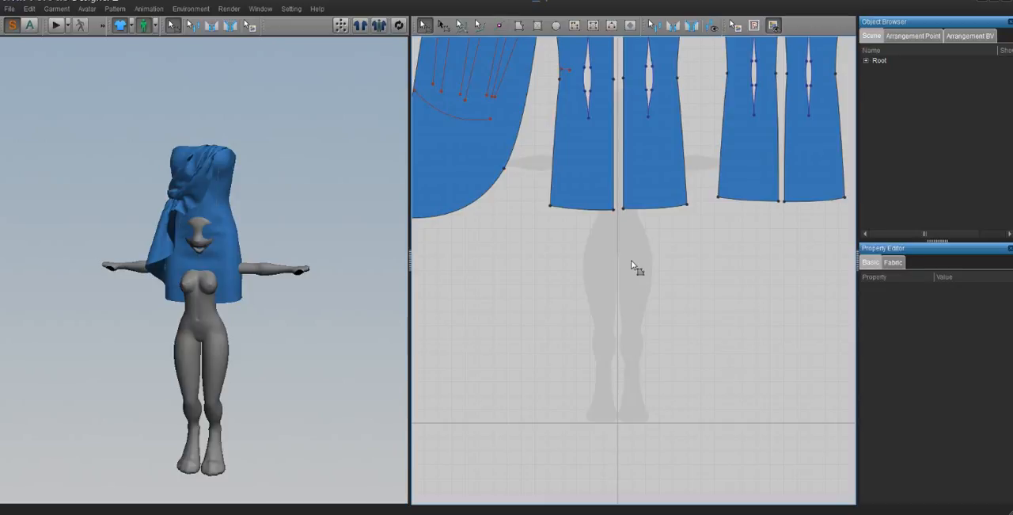
mouse_move(610, 285)
middle_down()
mouse_move(600, 240)
mouse_move(601, 272)
middle_up()
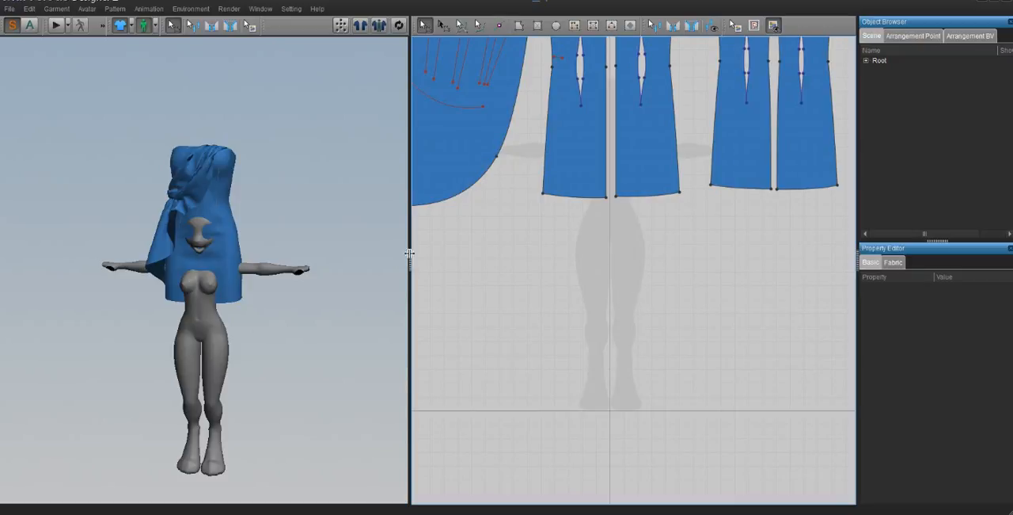
drag(409, 255, 331, 264)
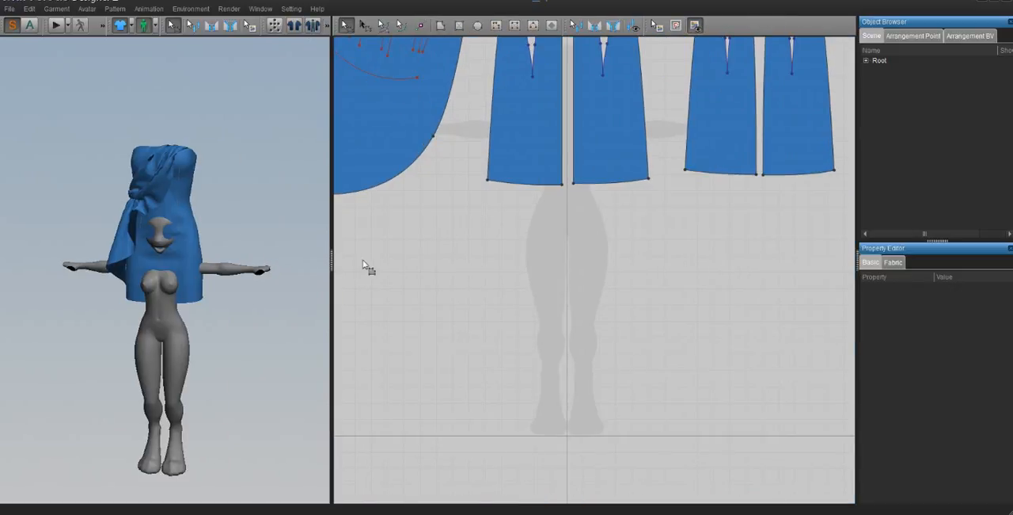
- Start a new file to clear the blue dress and its pattern pieces
click(13, 10)
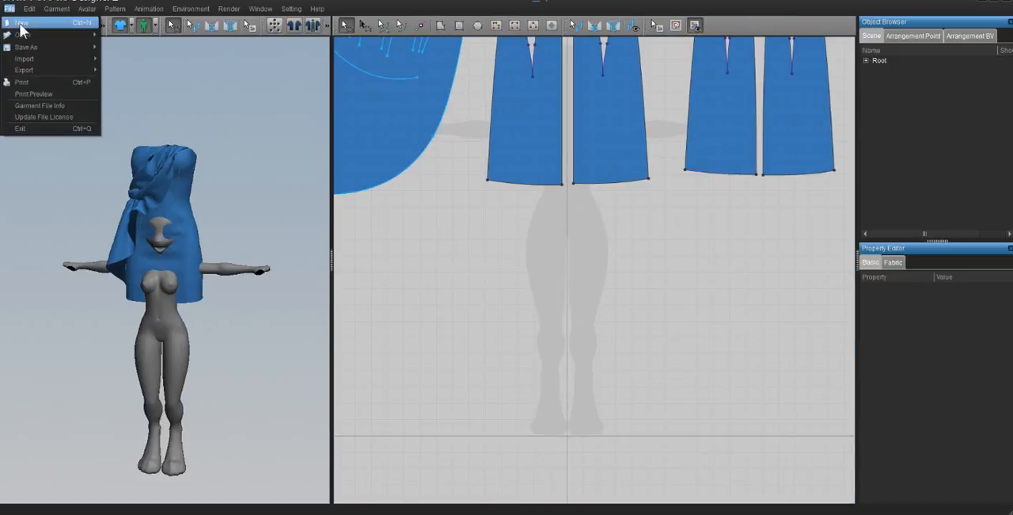
click(340, 148)
right_click(650, 192)
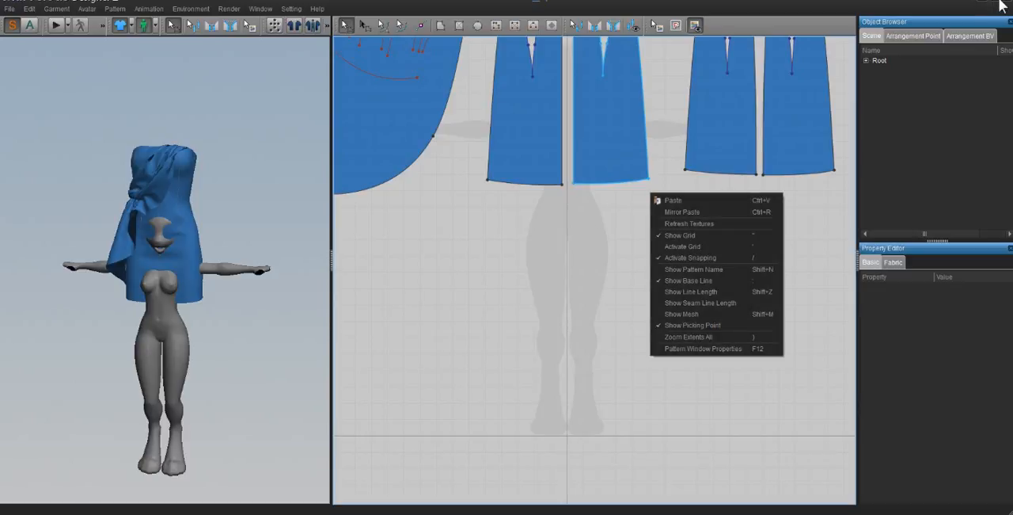
click(532, 261)
scroll(642, 236, down, 4)
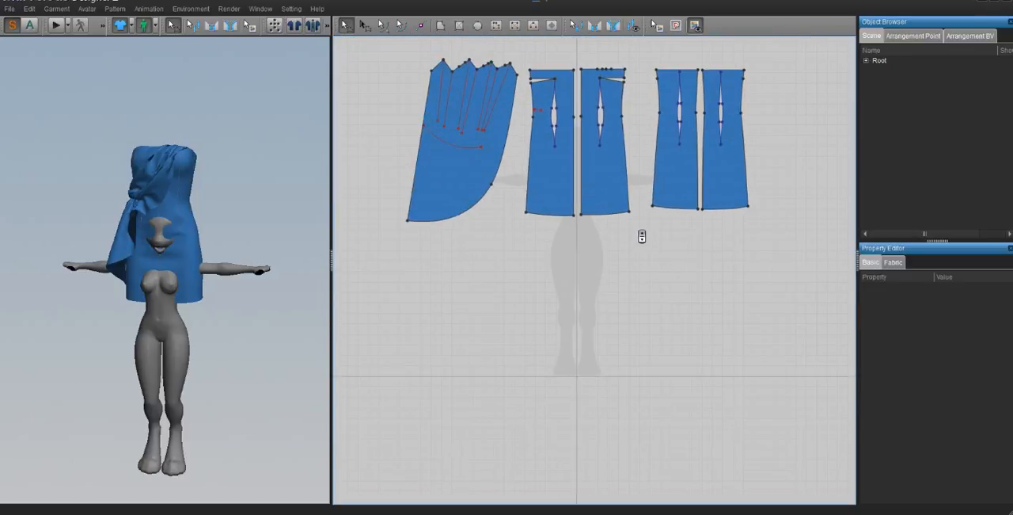
click(10, 9)
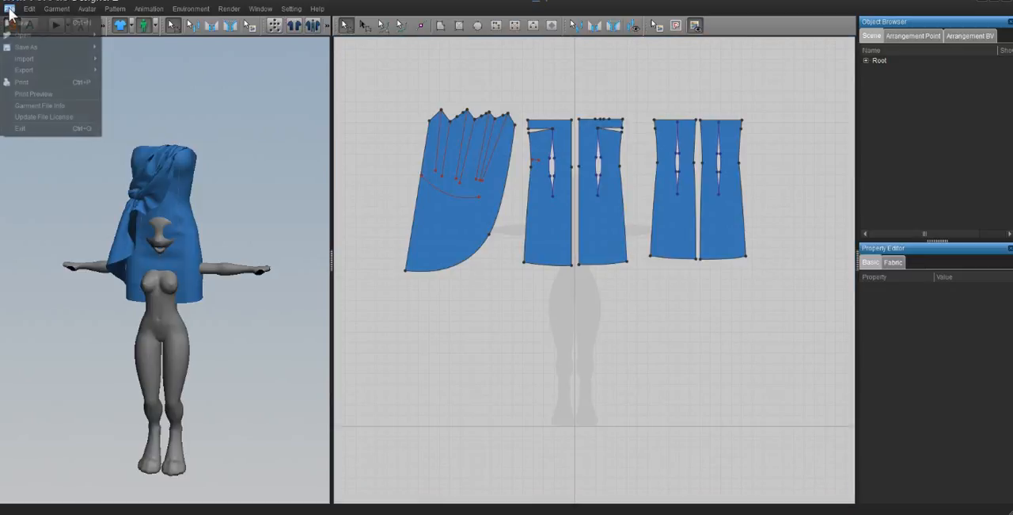
click(14, 24)
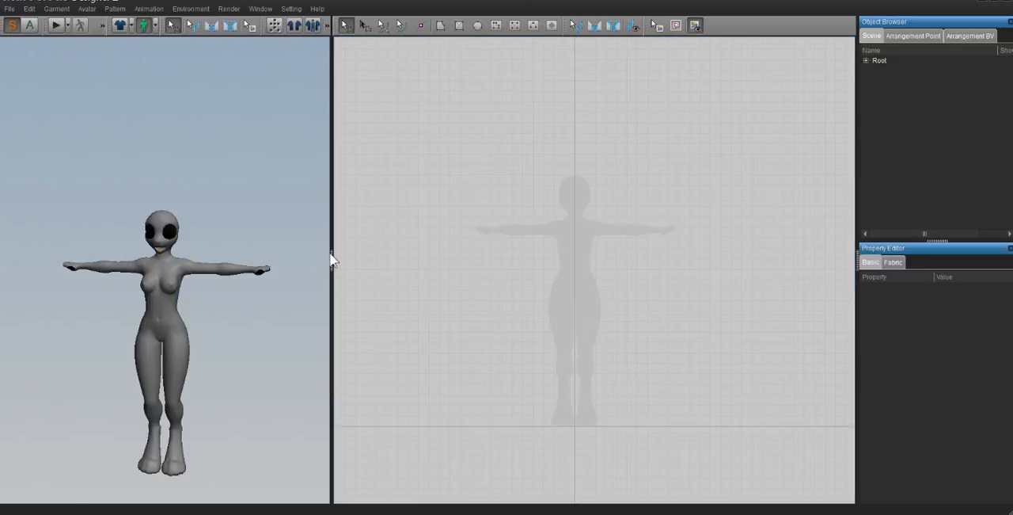
- Widen the 3D window slightly and frame the whole avatar centrally at a larger size
drag(332, 259, 366, 262)
middle_drag(293, 366, 282, 324)
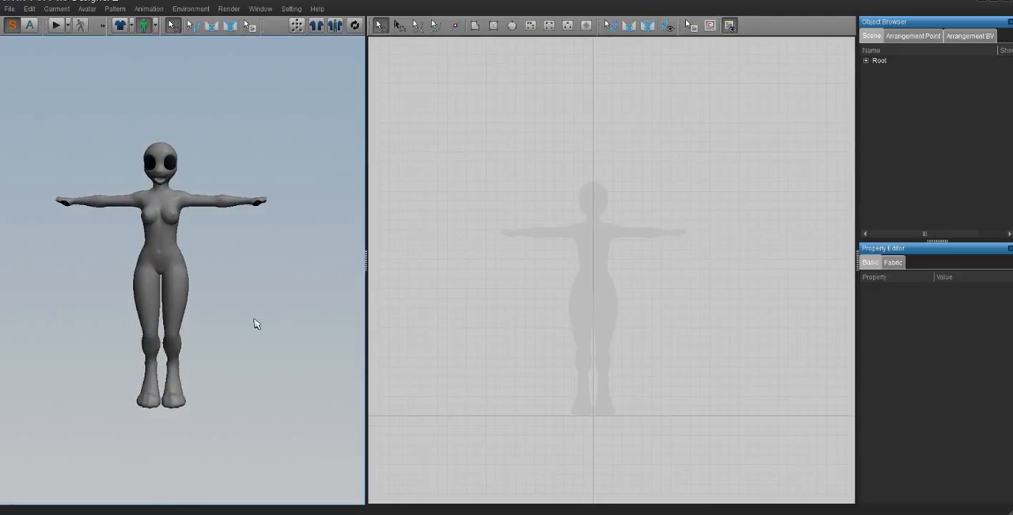
scroll(253, 322, up, 4)
scroll(211, 297, up, 1)
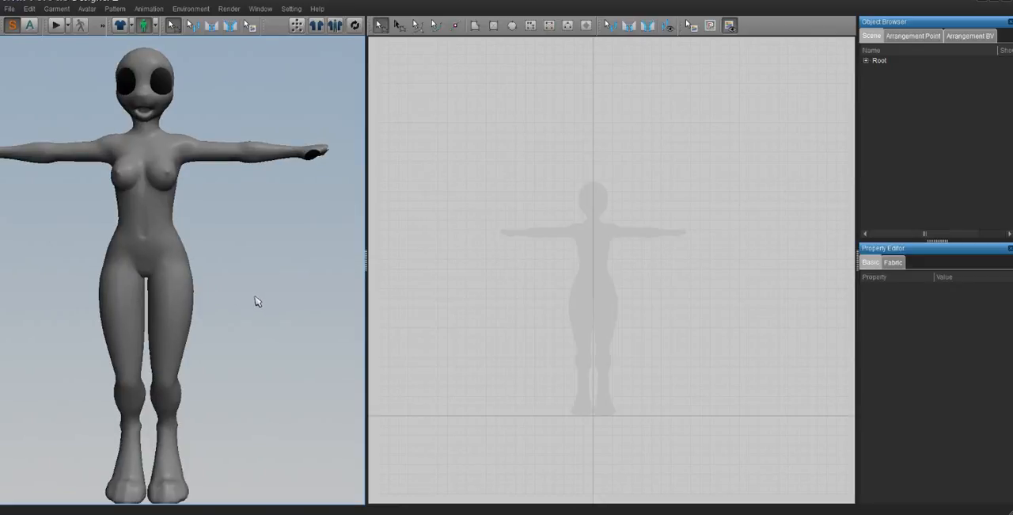
middle_drag(235, 258, 240, 251)
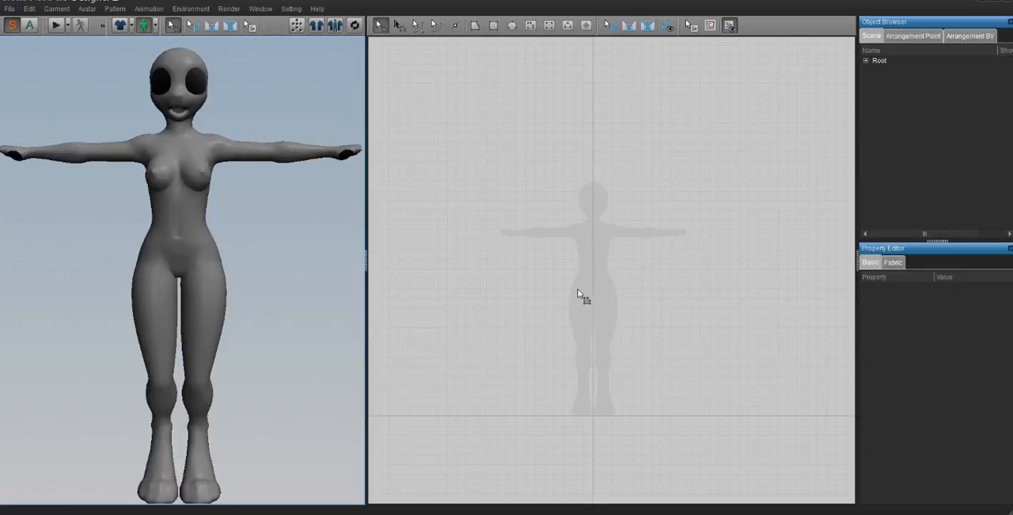
- Enlarge the avatar's silhouette in the 2D pattern window and centre the whole figure in view
scroll(542, 239, up, 5)
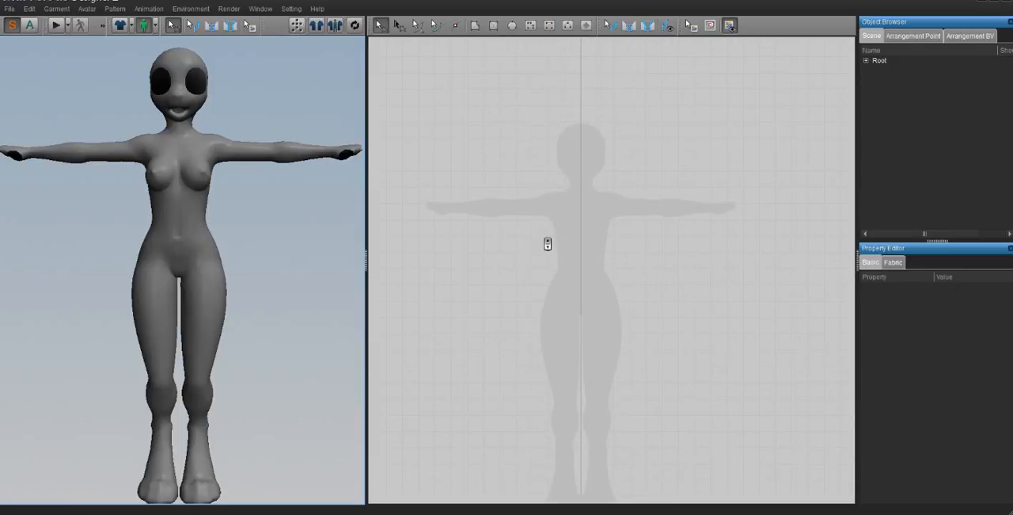
middle_drag(546, 240, 598, 198)
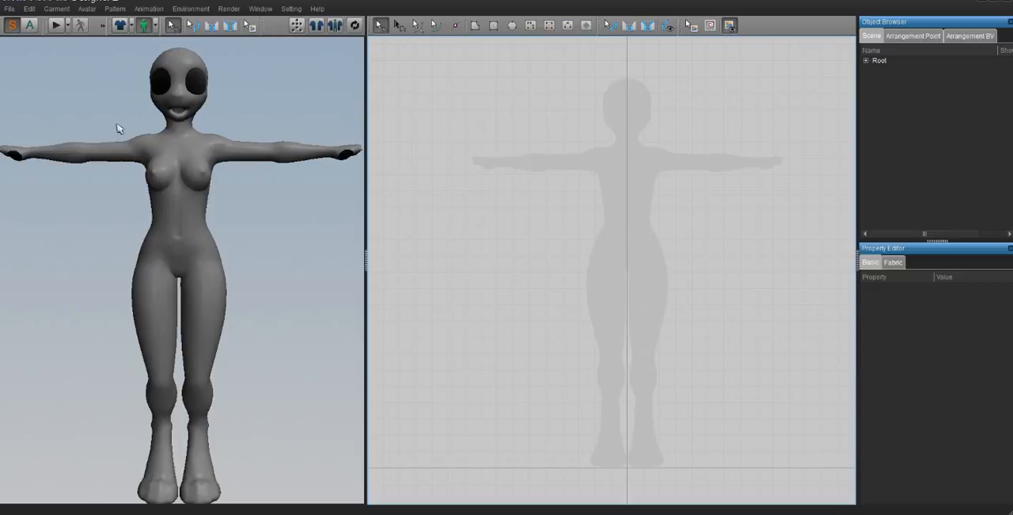
mouse_move(176, 255)
right_down()
mouse_move(256, 249)
mouse_move(164, 248)
right_up()
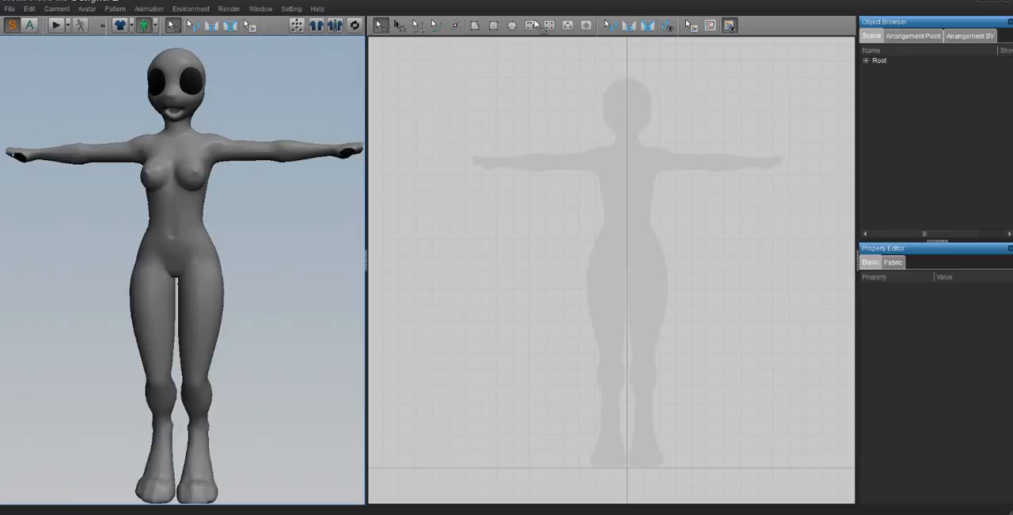
- Draw a zigzag polygon outline across the avatar's silhouette, starting and ending at the chest
click(475, 26)
click(658, 186)
click(543, 123)
click(562, 197)
click(722, 248)
click(585, 268)
click(567, 282)
click(809, 318)
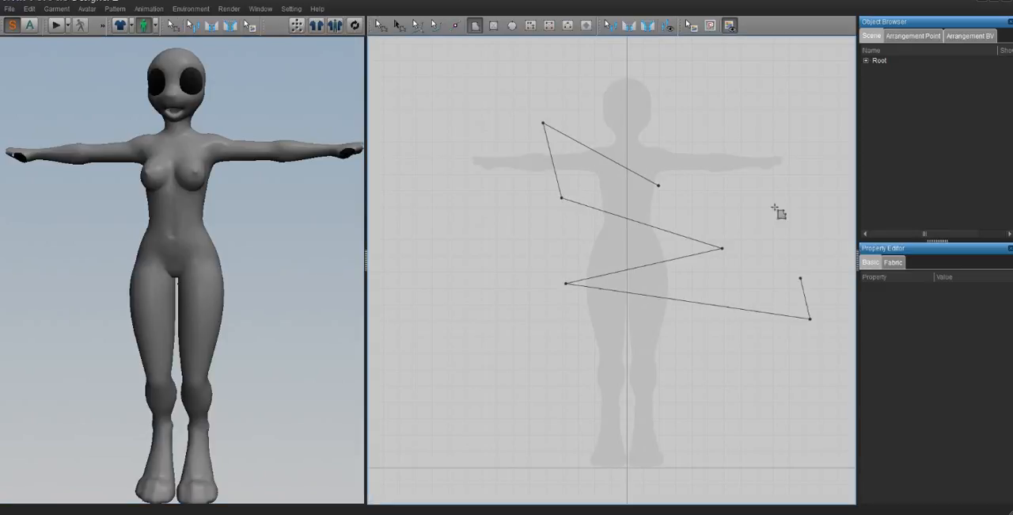
click(768, 185)
click(701, 181)
click(653, 184)
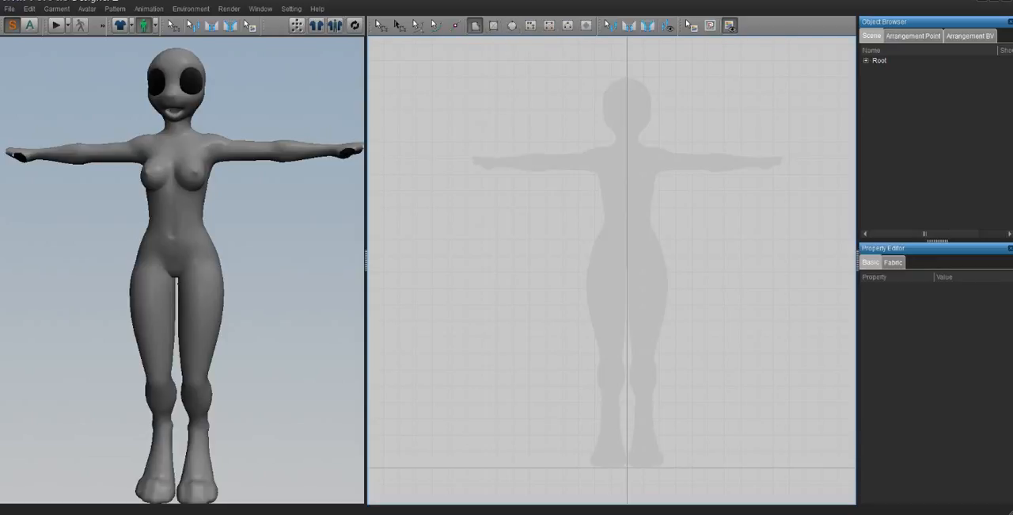
- Hide the 2D Pattern Toolbar and restore it
right_click(778, 29)
click(815, 36)
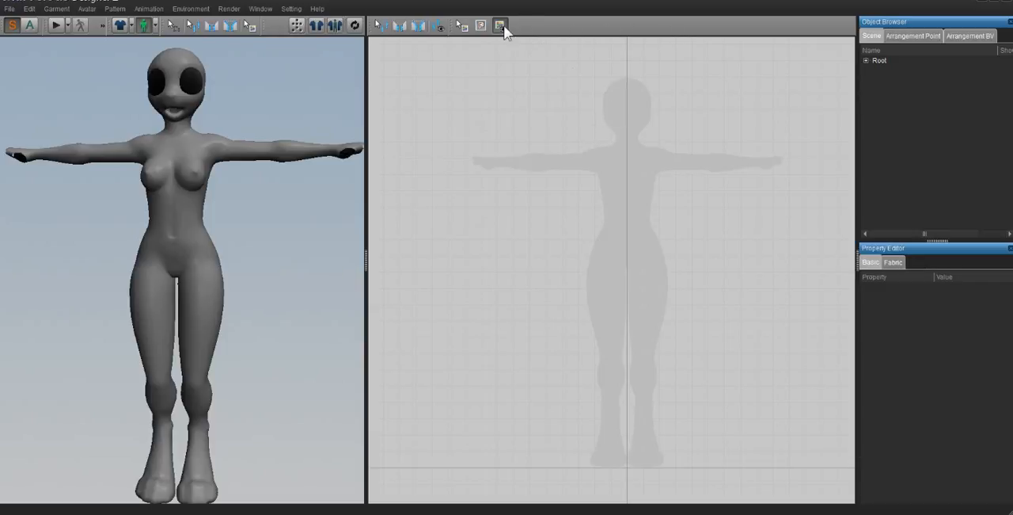
right_click(555, 30)
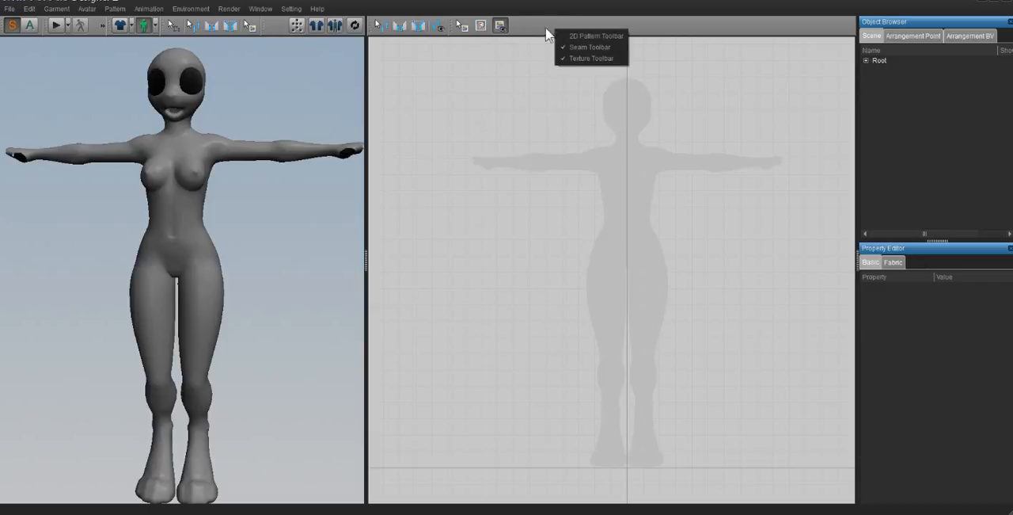
click(607, 37)
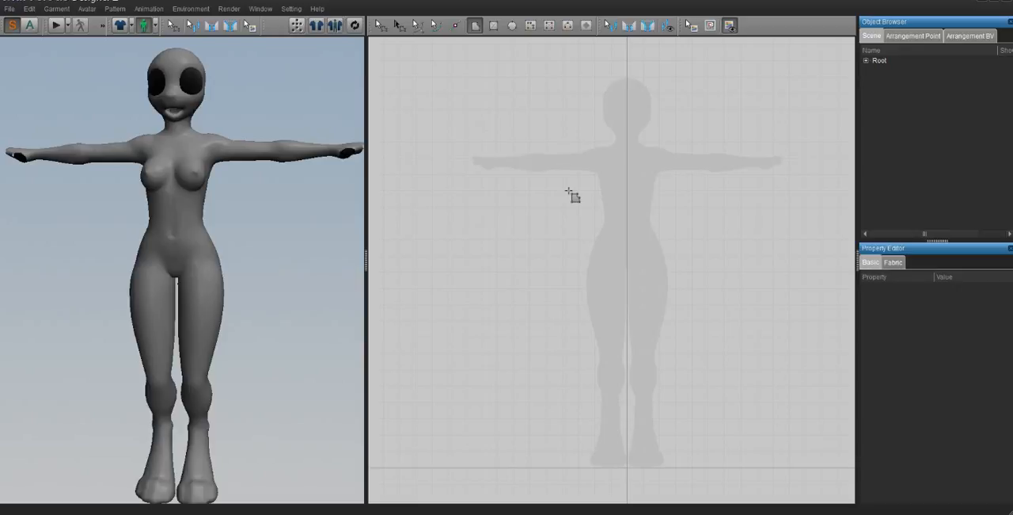
- Draw a closed zigzag polygon with a perimeter of about 3460 mm, starting at the silhouette's chest, and delete it
scroll(576, 203, up, 2)
scroll(593, 171, down, 2)
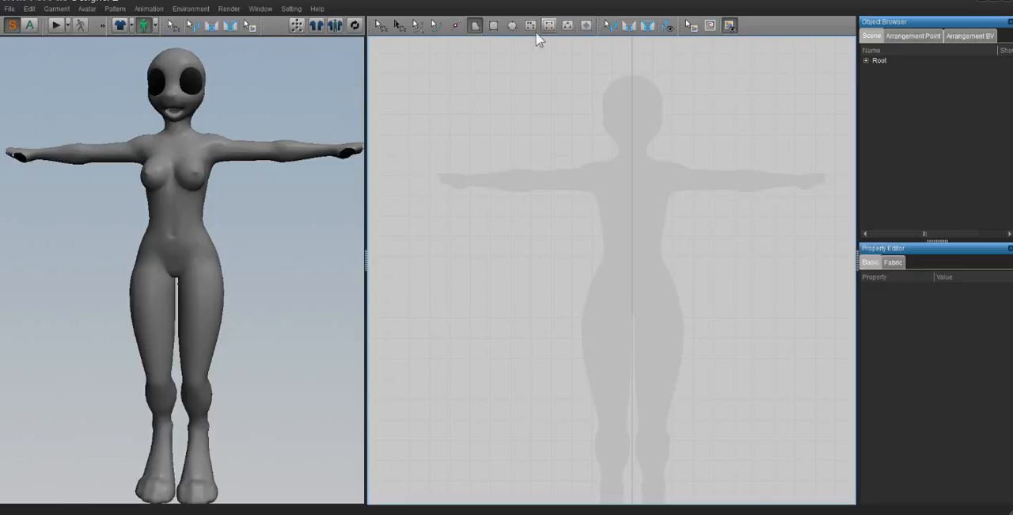
click(476, 27)
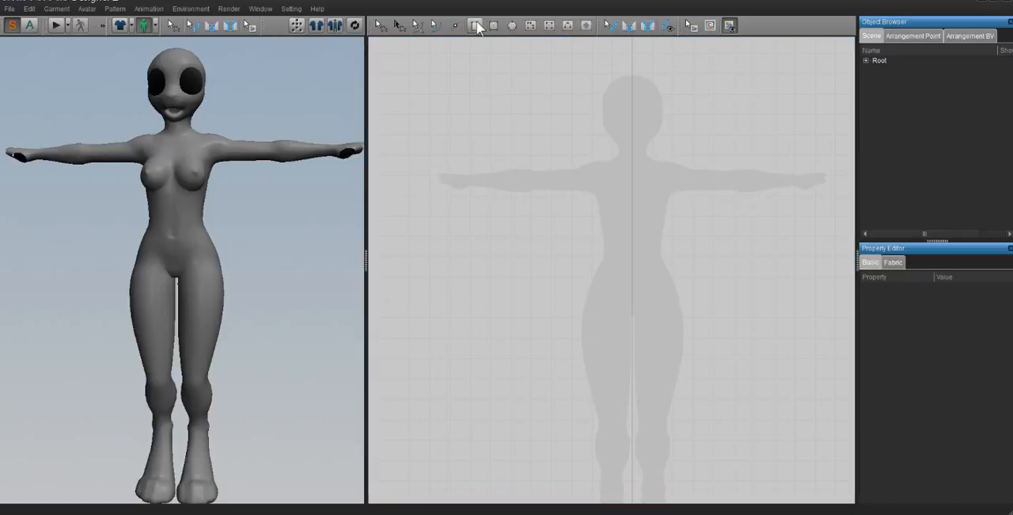
click(632, 190)
click(611, 155)
click(584, 160)
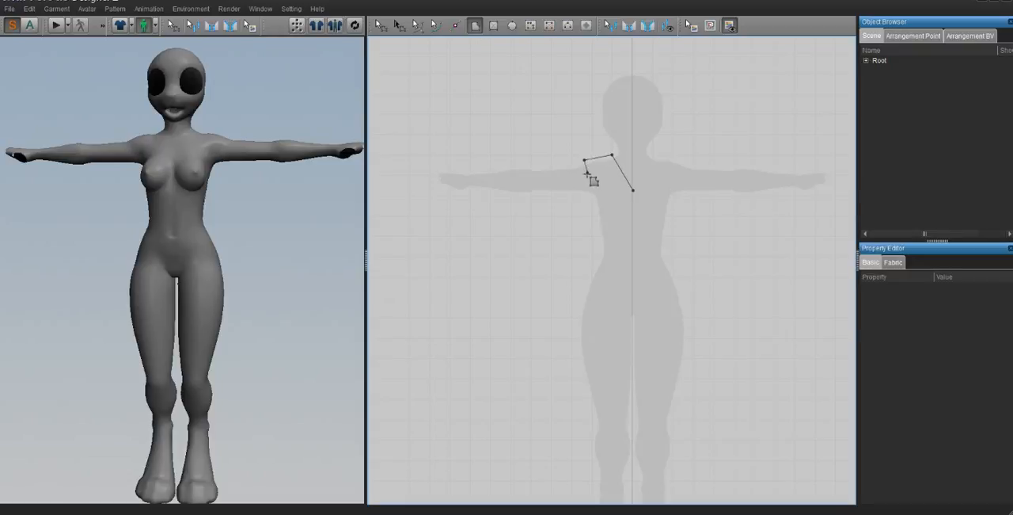
click(568, 202)
click(602, 222)
click(556, 296)
click(638, 302)
click(559, 365)
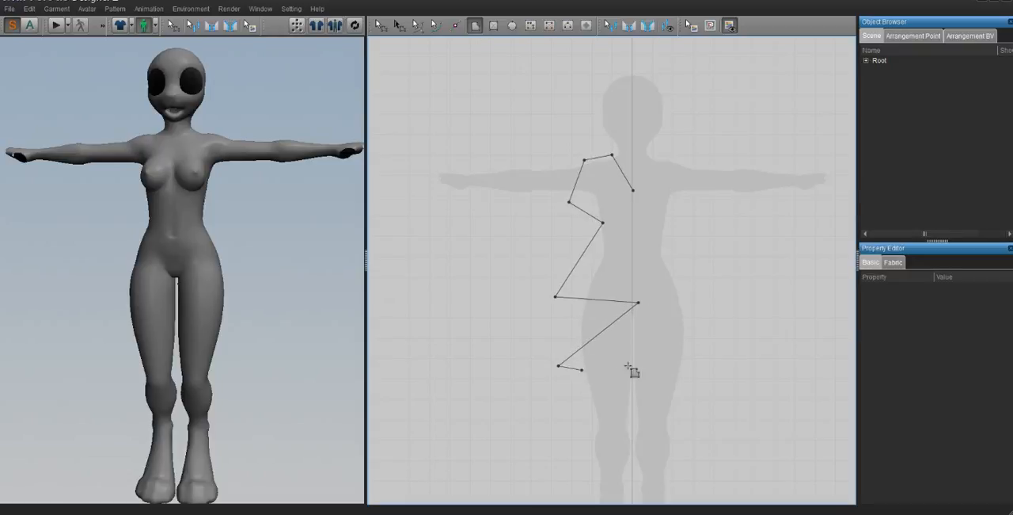
click(736, 375)
click(583, 447)
click(782, 426)
click(760, 317)
click(650, 312)
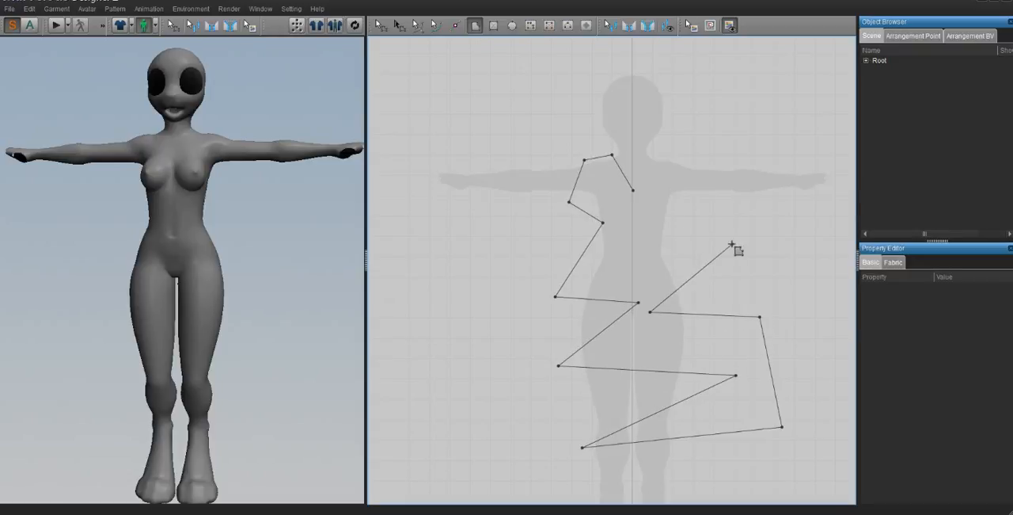
click(731, 243)
double_click(635, 191)
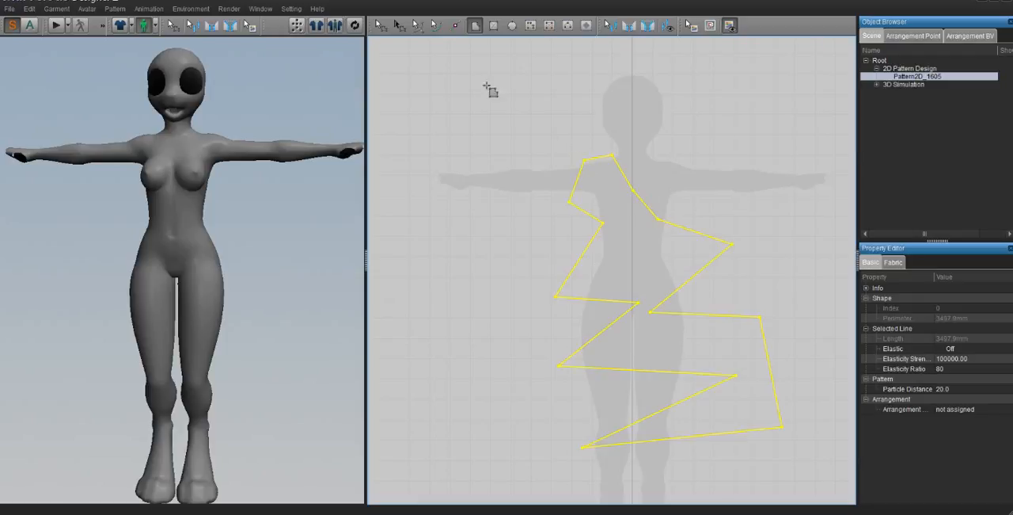
key(Delete)
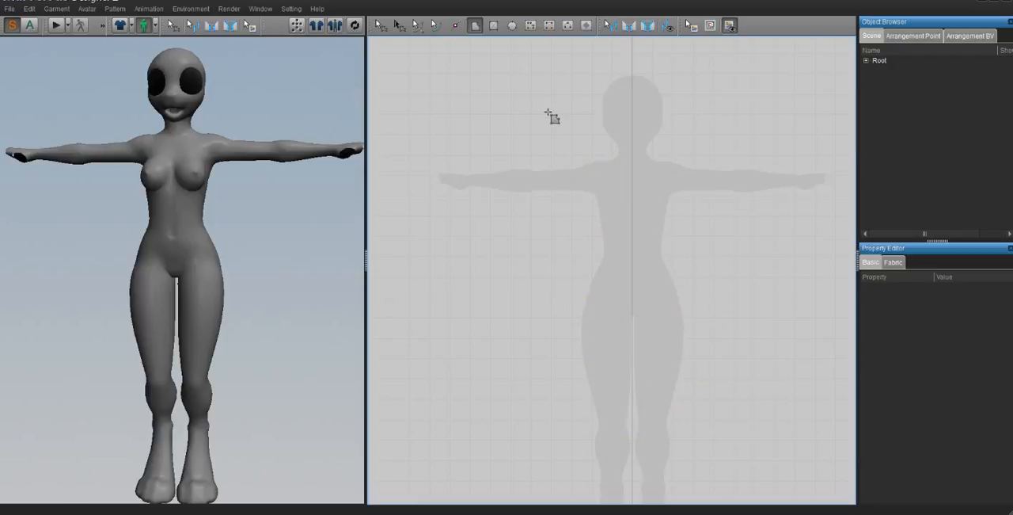
- Draw four separate rectangular patterns of different sizes over and around the avatar's silhouette
click(493, 27)
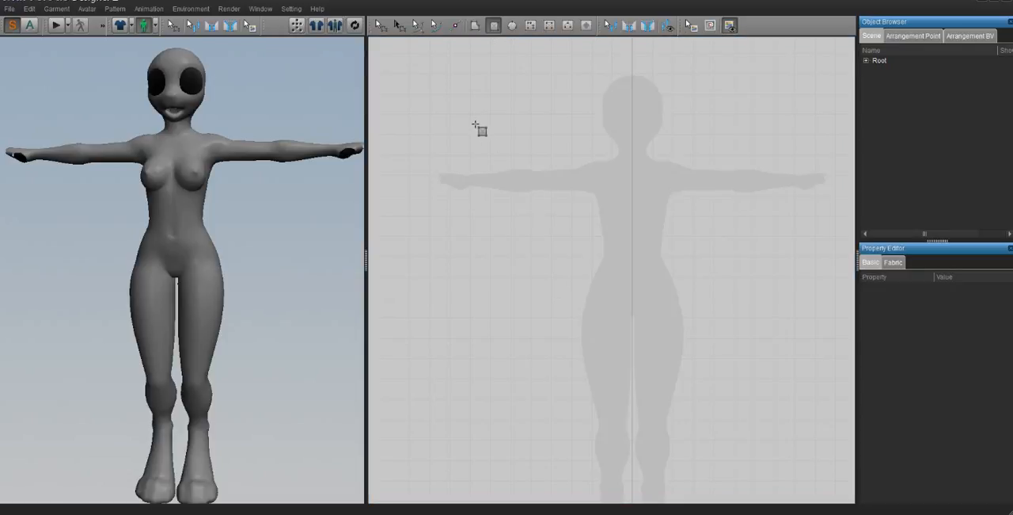
drag(475, 124, 681, 306)
drag(696, 128, 817, 363)
drag(473, 357, 645, 477)
mouse_move(672, 411)
mouse_down()
mouse_move(757, 467)
mouse_move(780, 469)
mouse_up()
- Draw a closed polygon overlapping the upper corner of the largest rectangle beside the head, and undo it
click(475, 25)
click(453, 70)
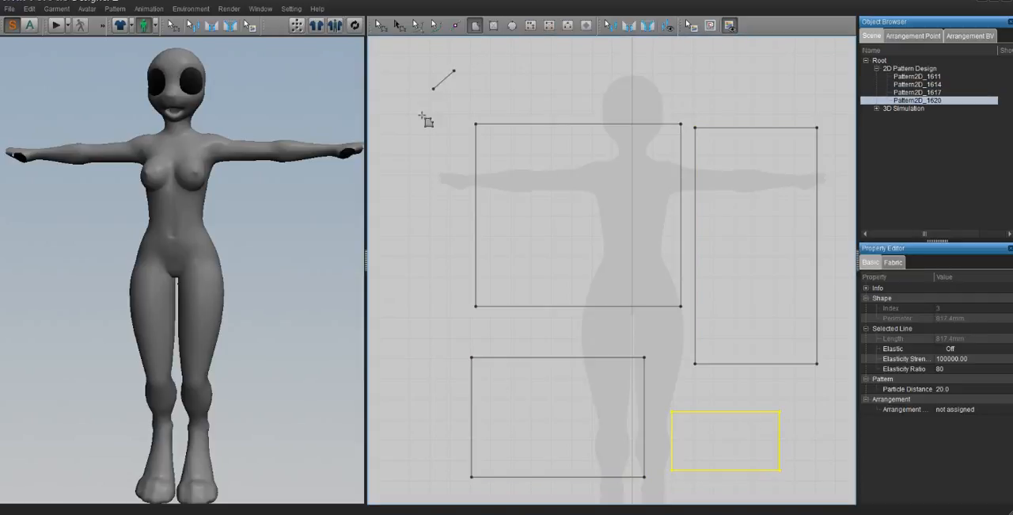
click(415, 127)
click(449, 141)
click(558, 117)
click(513, 83)
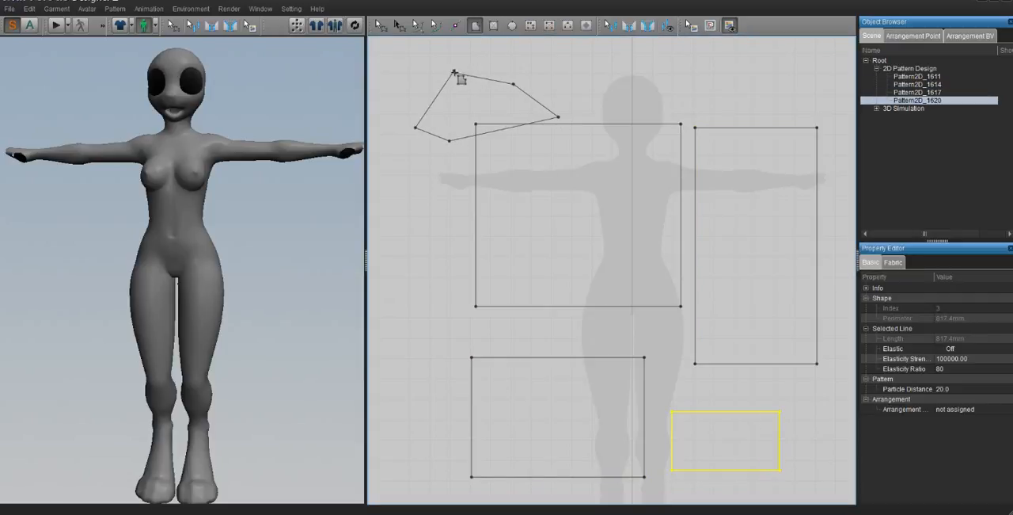
click(454, 70)
key(ctrl+z)
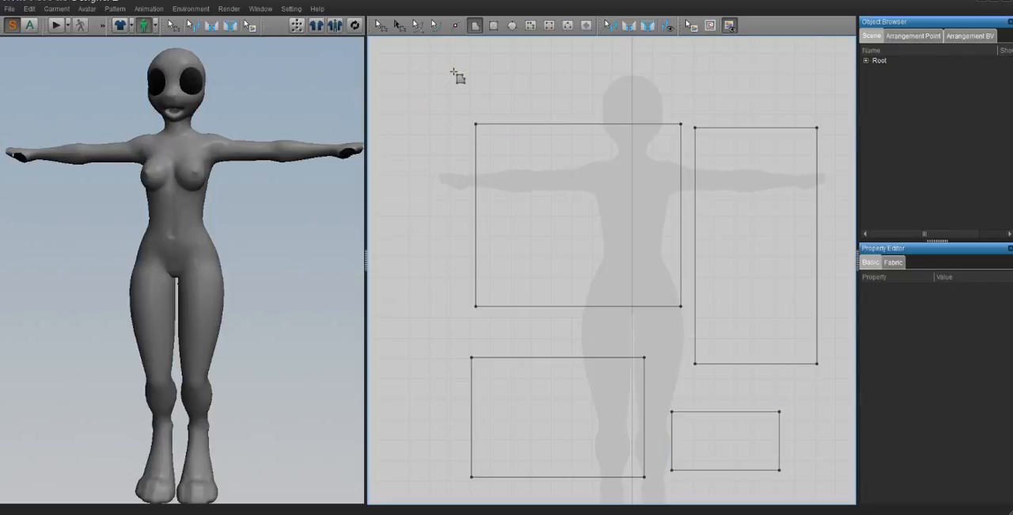
- Draw a four-sided polygon with a perimeter of about 1700 mm overlapping the rectangle on the torso, and undo it
click(451, 70)
click(441, 247)
click(631, 221)
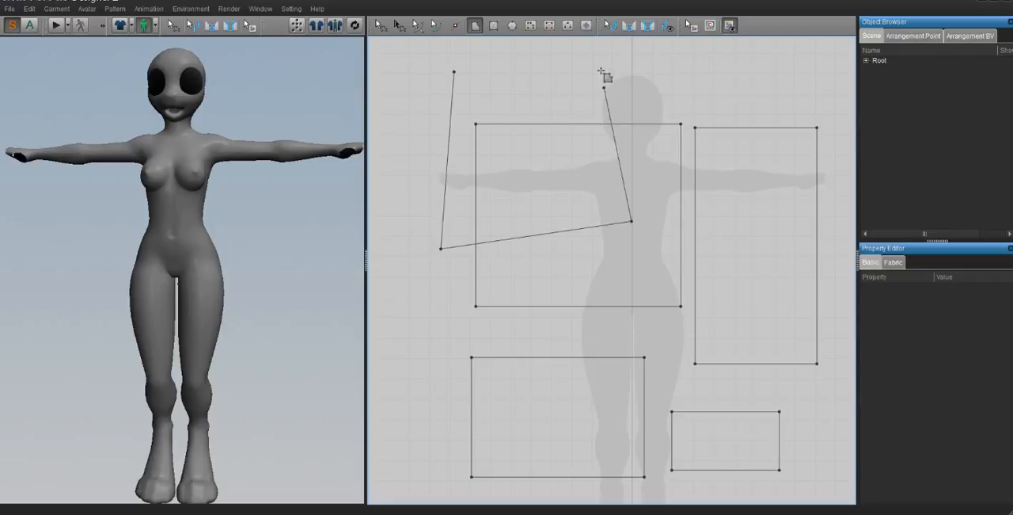
click(604, 57)
click(452, 71)
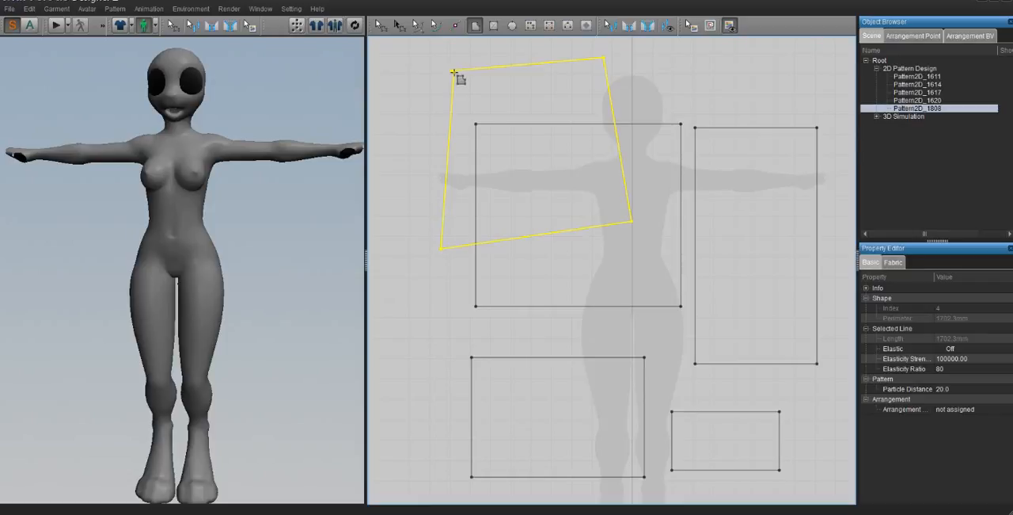
key(ctrl+z)
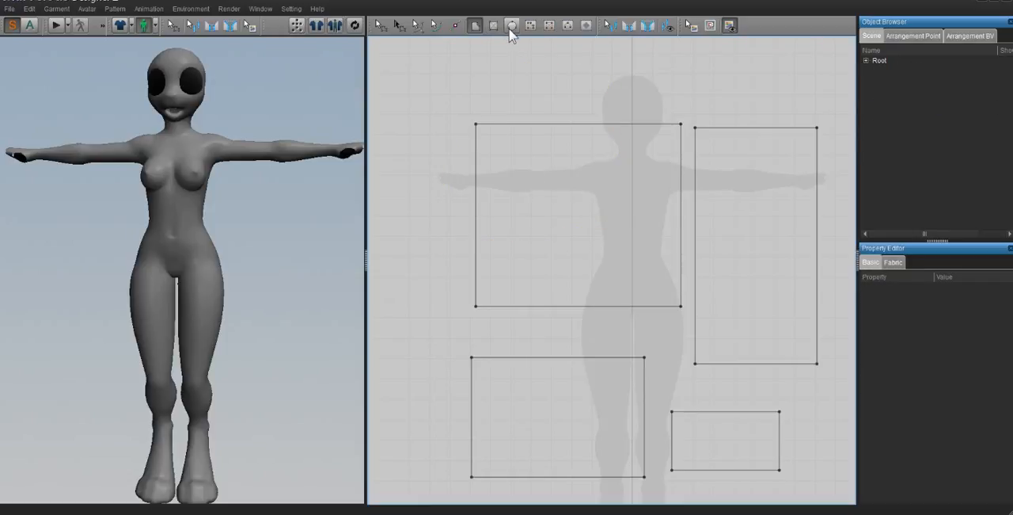
- Delete all four rectangular patterns one by one
click(381, 26)
click(591, 205)
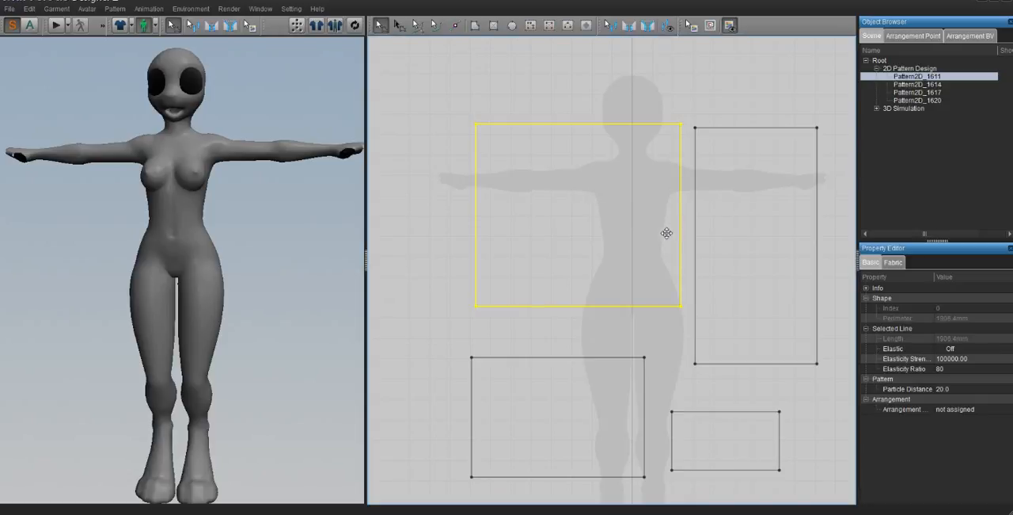
key(Delete)
click(719, 255)
key(Delete)
click(608, 407)
key(Delete)
click(731, 456)
key(Delete)
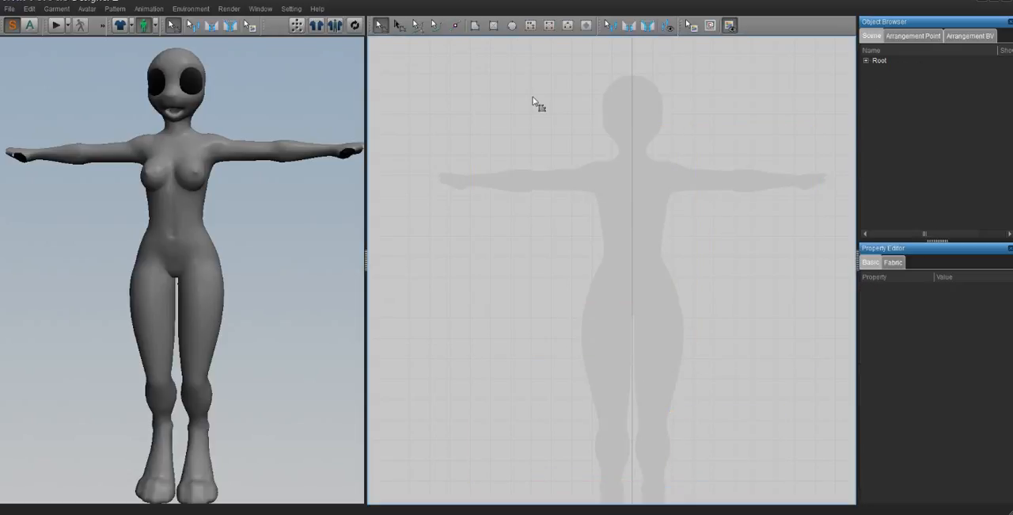
- Draw a circular pattern with a perimeter of about 2340 mm over the avatar's torso
click(512, 25)
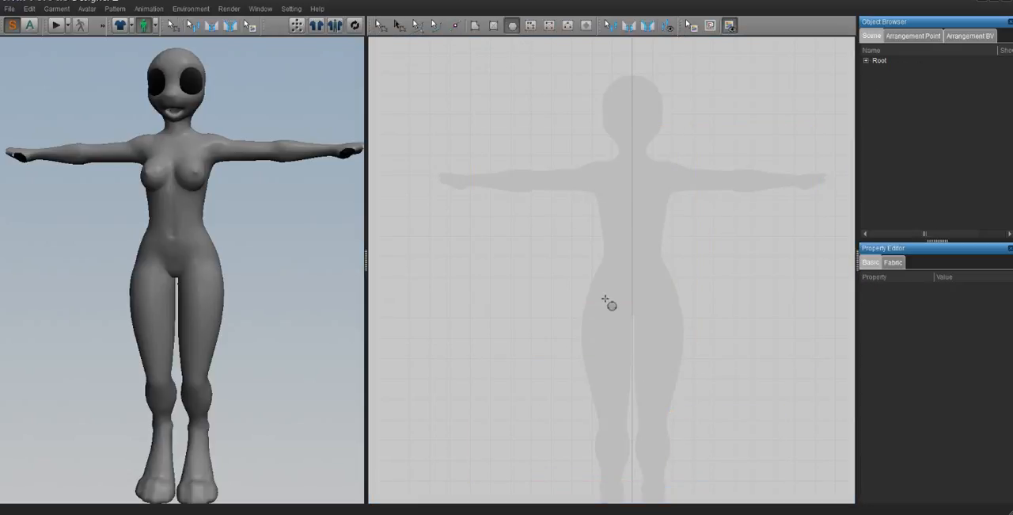
drag(584, 279, 646, 424)
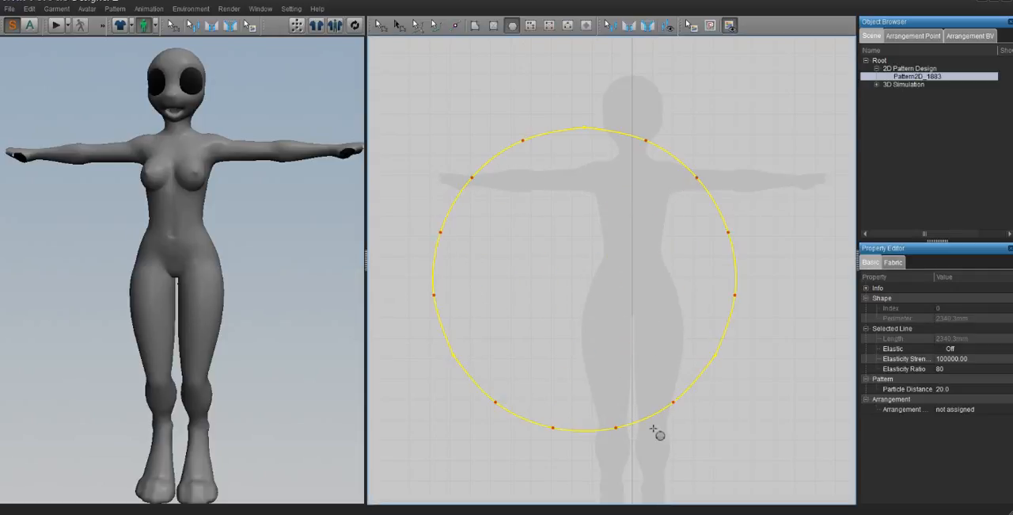
scroll(554, 339, up, 2)
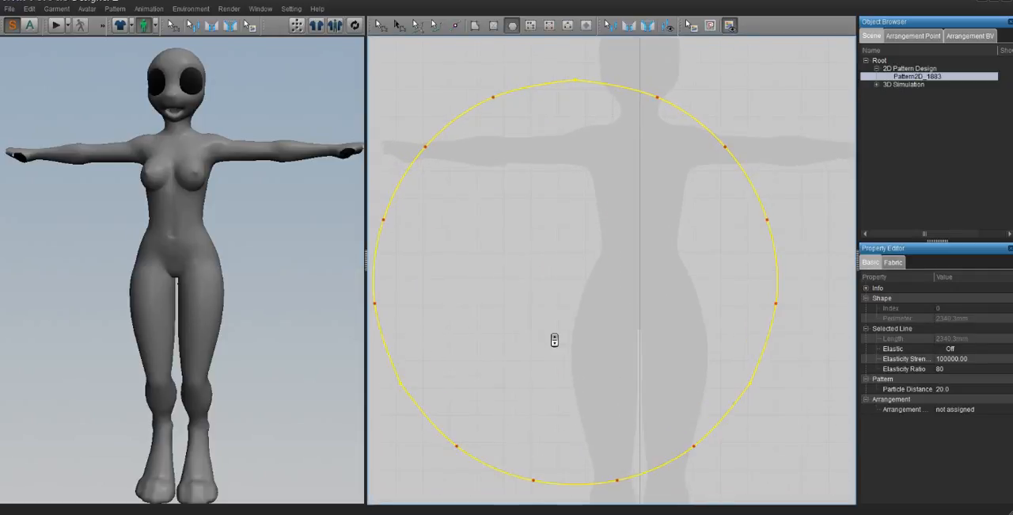
- Draw a second circular pattern overlapping the first one's edge, and undo it
scroll(555, 339, down, 4)
drag(728, 253, 767, 341)
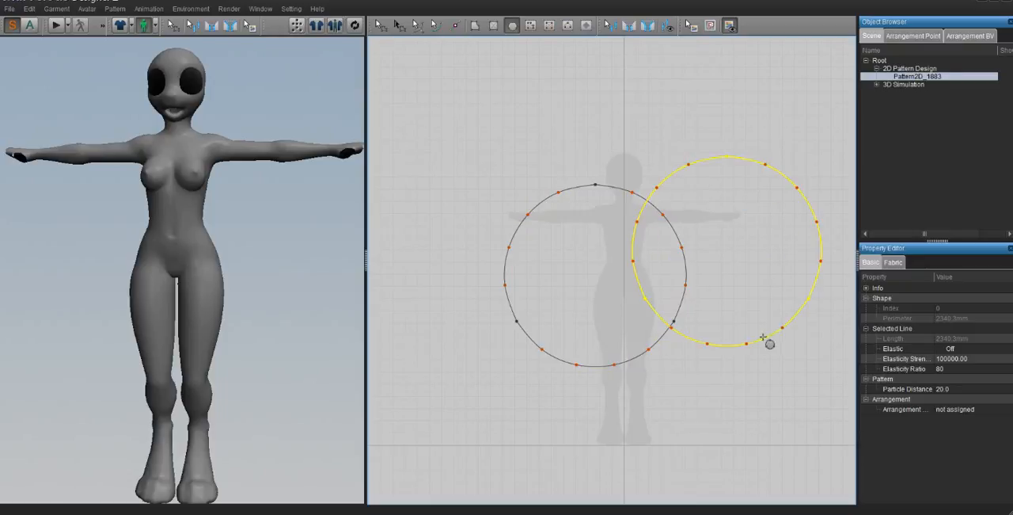
scroll(627, 262, up, 1)
key(ctrl+z)
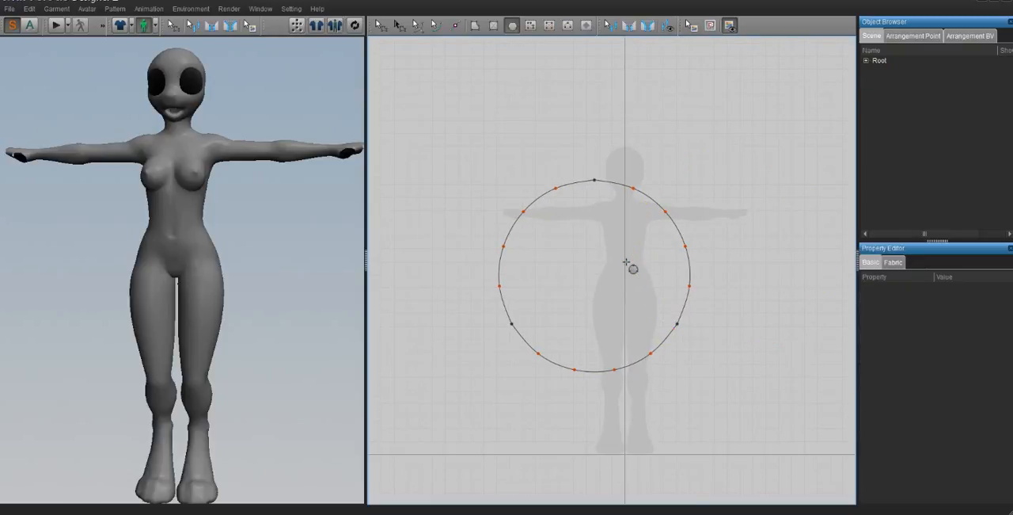
click(475, 25)
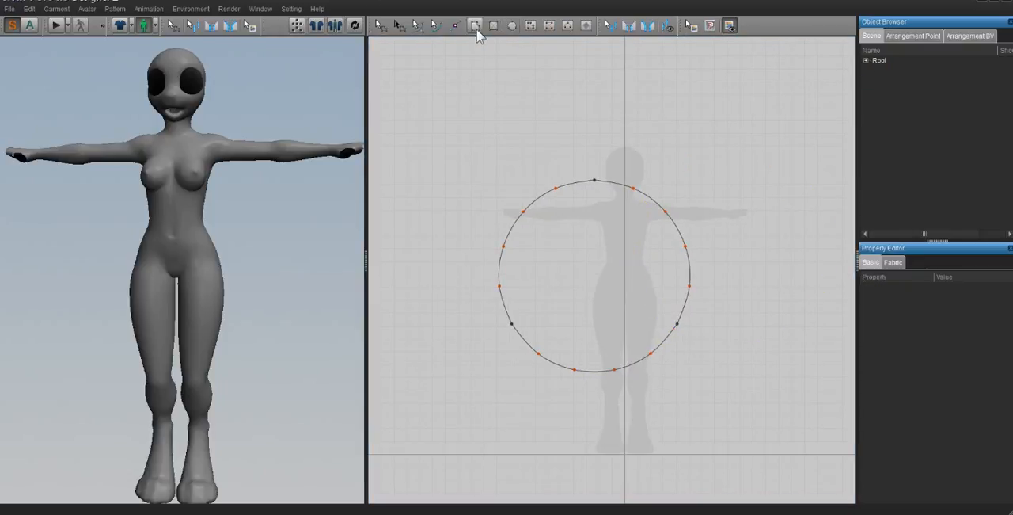
click(456, 173)
click(427, 276)
click(476, 326)
click(560, 348)
click(608, 294)
click(612, 224)
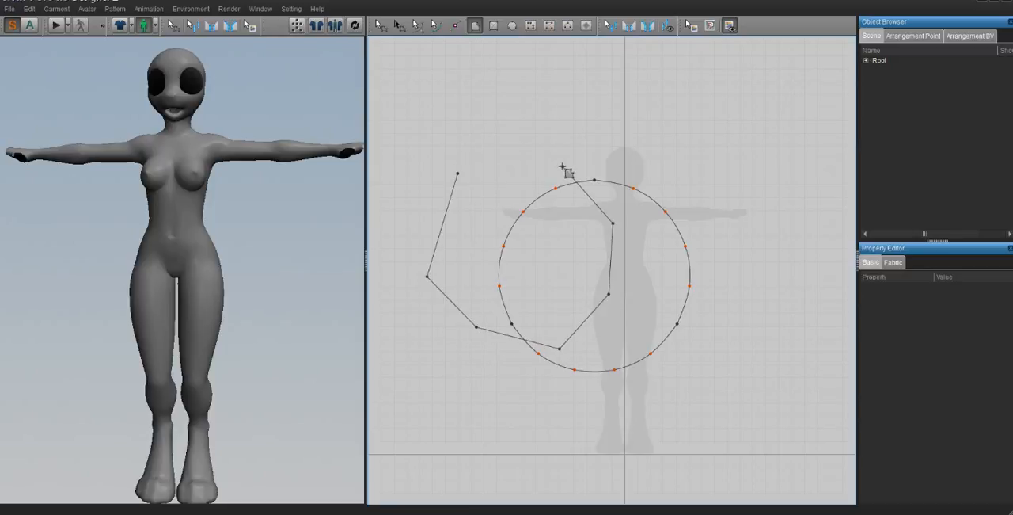
key(Escape)
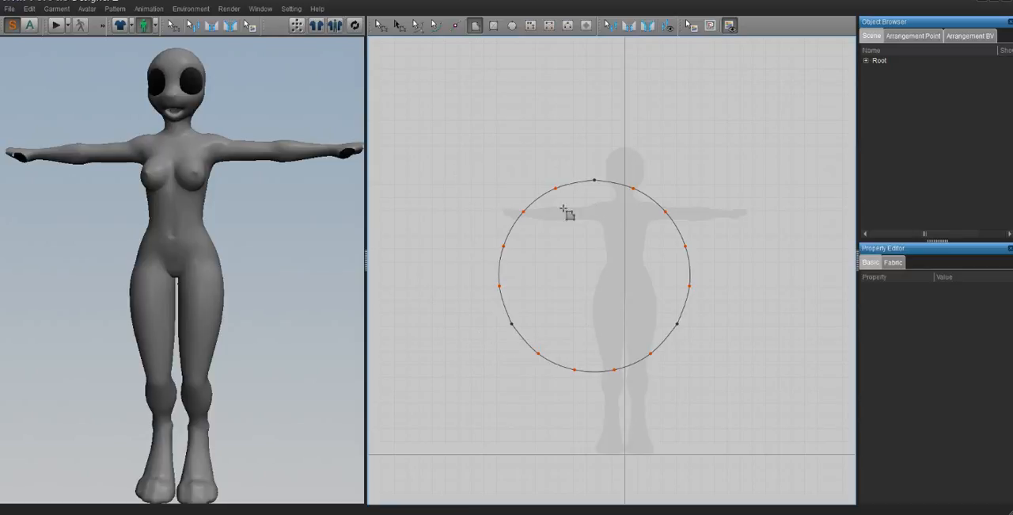
- Delete the circular pattern from the 2D window
click(381, 25)
click(550, 266)
click(550, 267)
key(Delete)
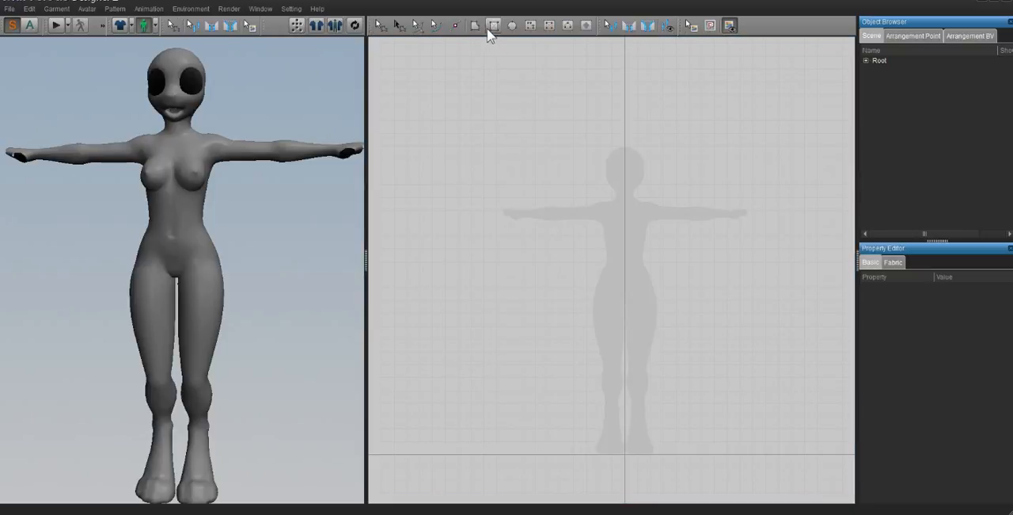
- Draw a rectangular pattern with a perimeter of about 3960 mm, covering the silhouette from above the head to the lower legs
click(492, 26)
drag(446, 125, 697, 383)
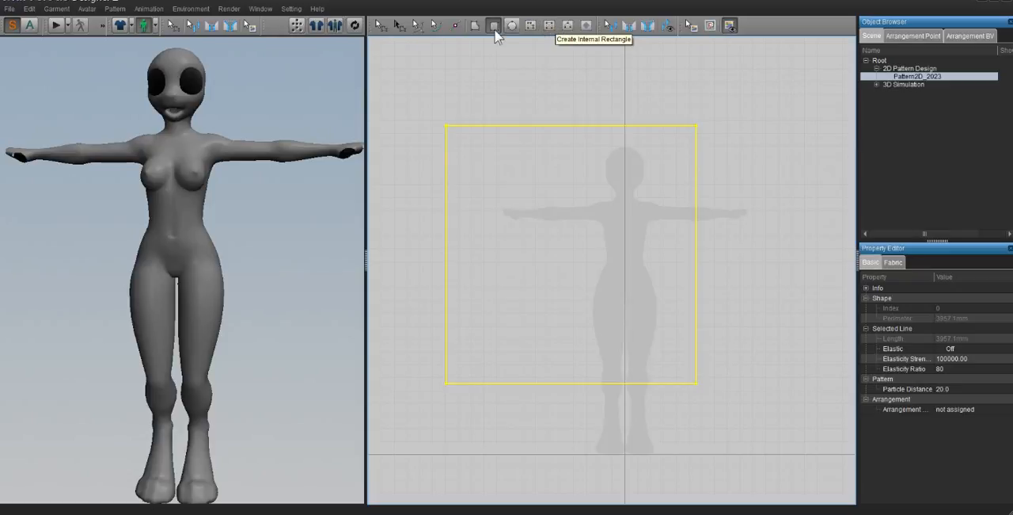
- Draw an open zigzag internal line about 4210 mm long down through the rectangular pattern, from its upper-left area to near its lower edge
click(531, 25)
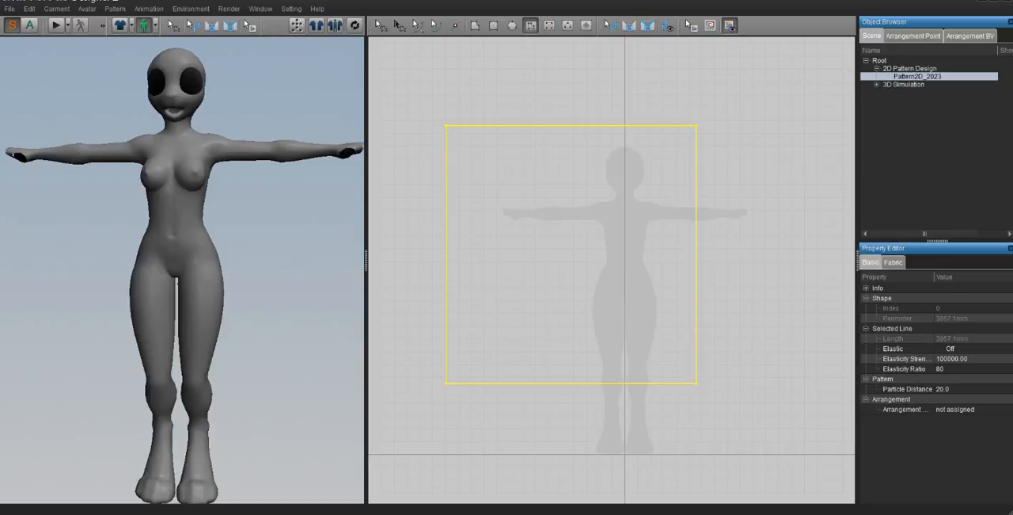
click(493, 158)
click(455, 201)
click(559, 213)
click(475, 237)
click(597, 259)
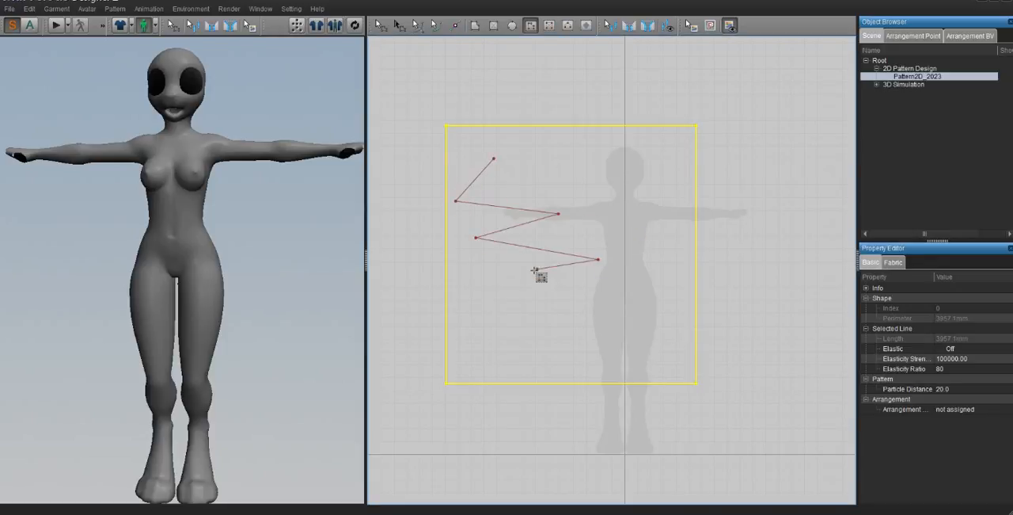
click(536, 269)
click(625, 287)
click(530, 311)
click(638, 320)
click(542, 326)
click(642, 342)
click(568, 347)
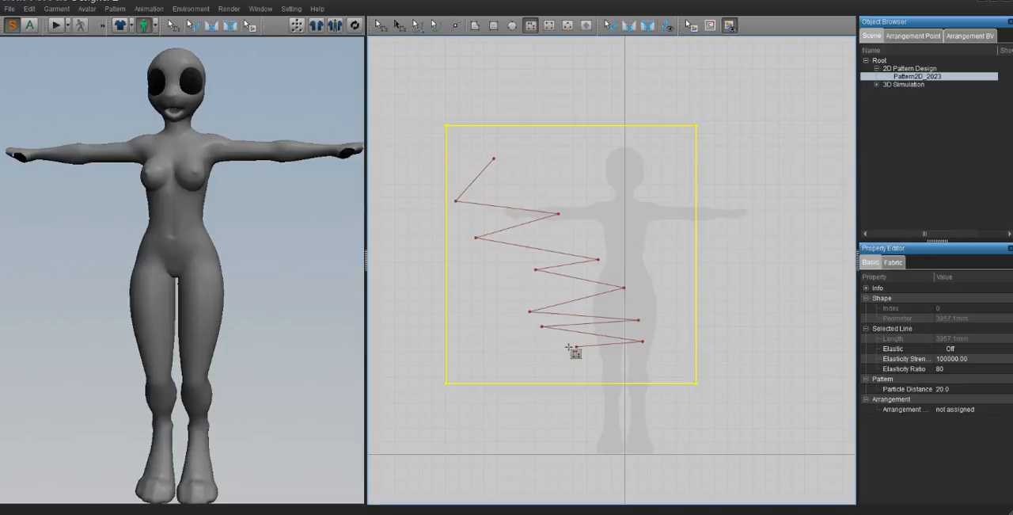
double_click(644, 351)
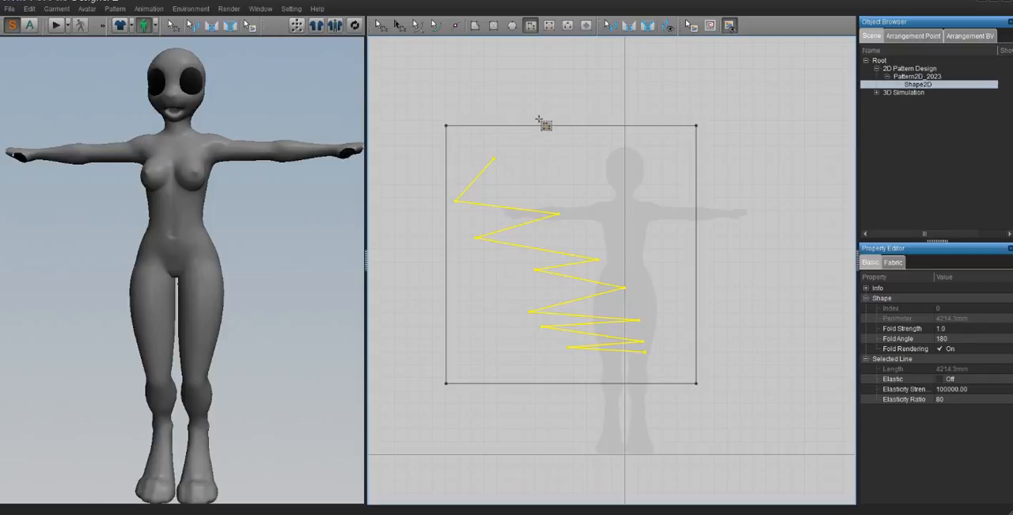
click(479, 24)
click(526, 57)
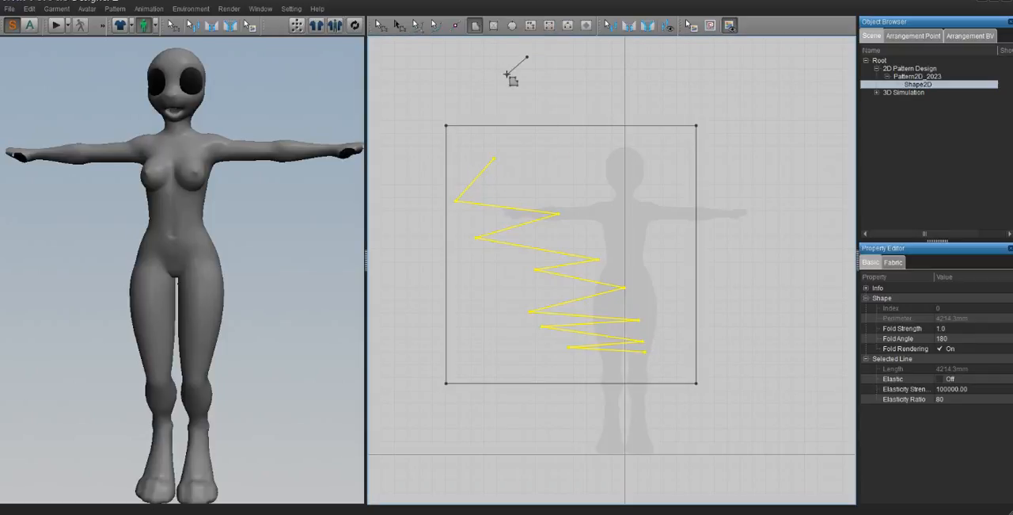
click(506, 74)
click(594, 85)
click(539, 107)
click(657, 114)
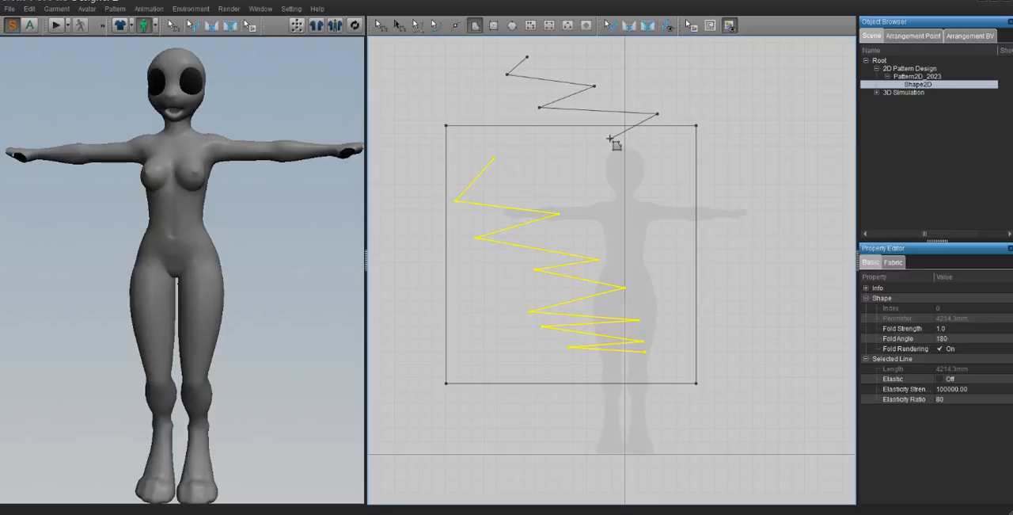
- Try to draw a closed zigzag polygon pattern that starts above the rectangle, crosses its right edge and returns to its starting point
click(477, 26)
click(601, 80)
click(548, 94)
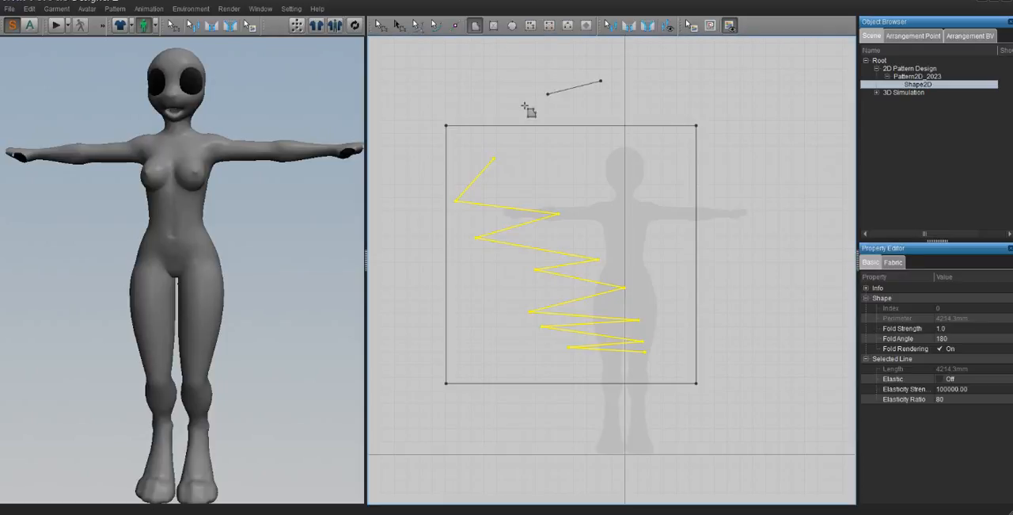
click(524, 106)
click(705, 120)
click(567, 169)
click(736, 200)
click(693, 225)
click(821, 261)
click(790, 272)
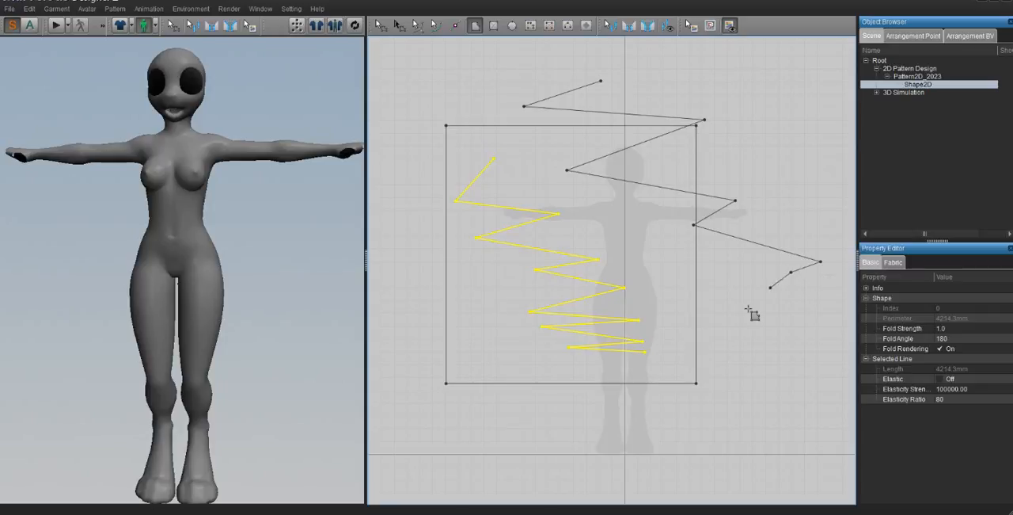
click(745, 315)
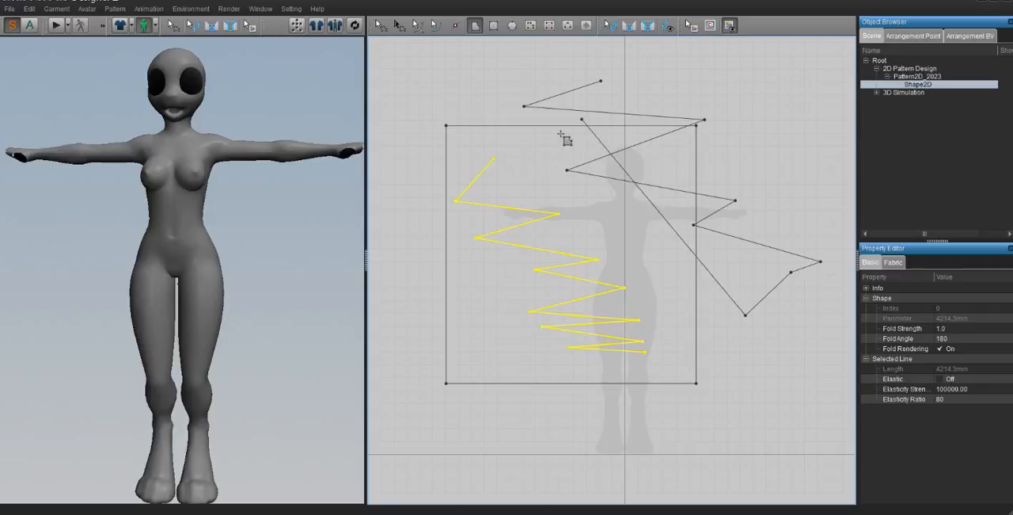
click(523, 147)
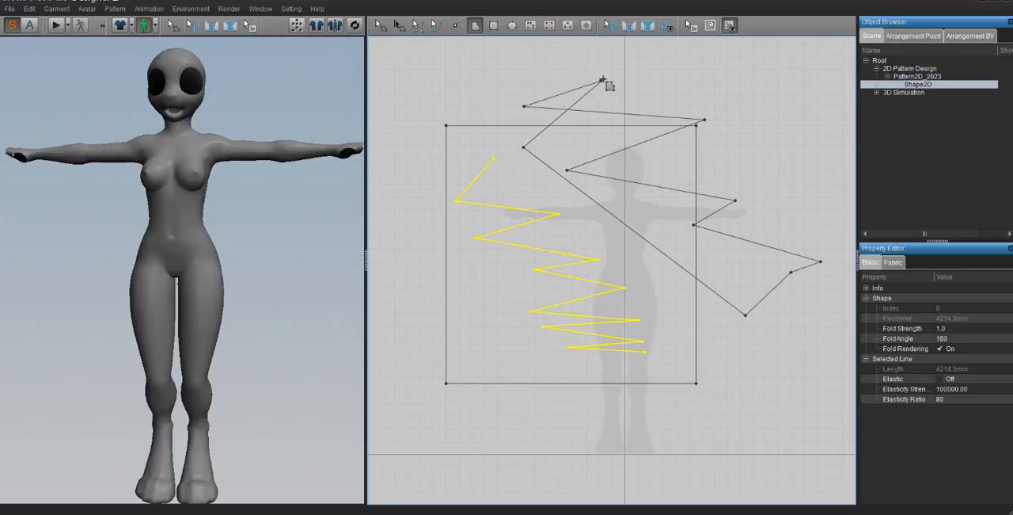
click(603, 80)
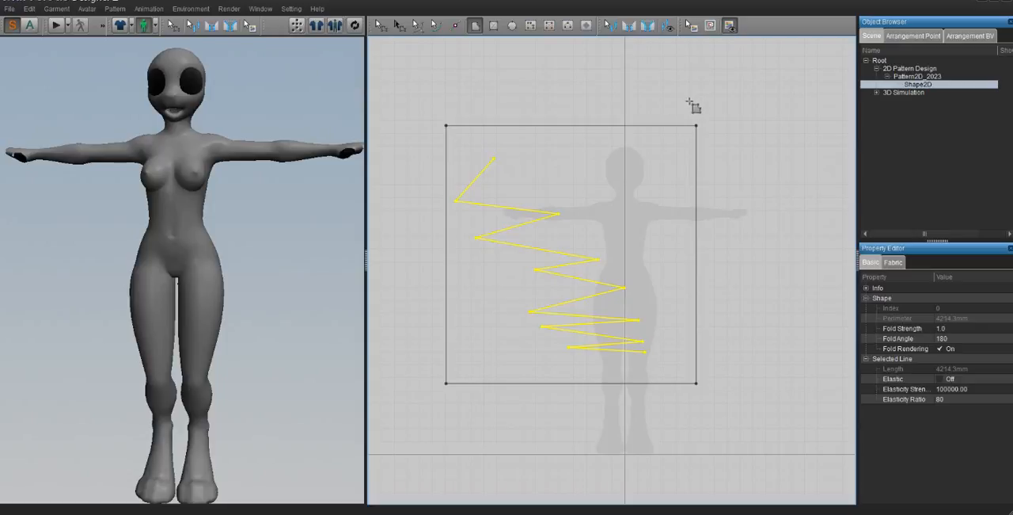
- Draw an internal rectangle with a perimeter of about 1130 mm around the silhouette's head and an internal circle of about 600 mm over the chest
click(549, 26)
drag(561, 155, 654, 238)
click(568, 25)
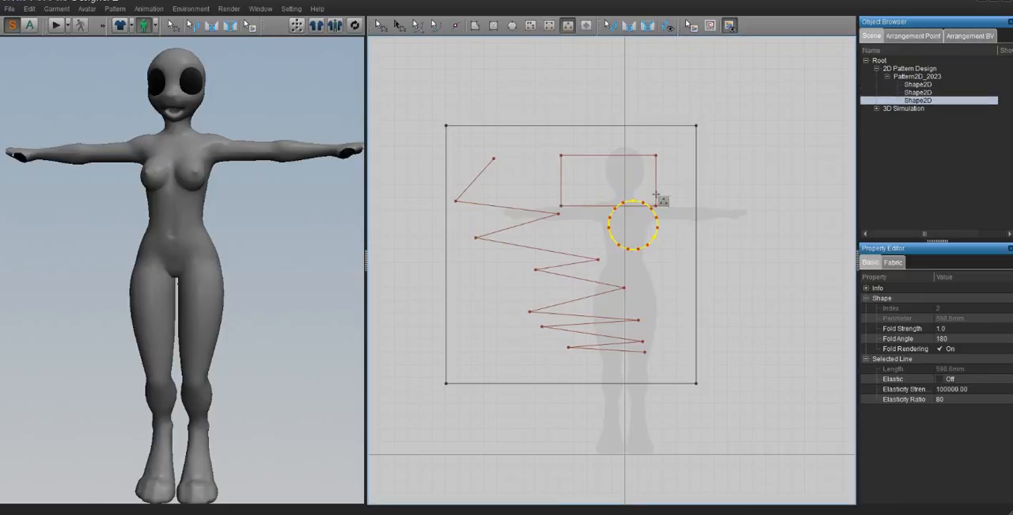
- Move the internal circle down and slightly right, clear of the internal rectangle
click(475, 26)
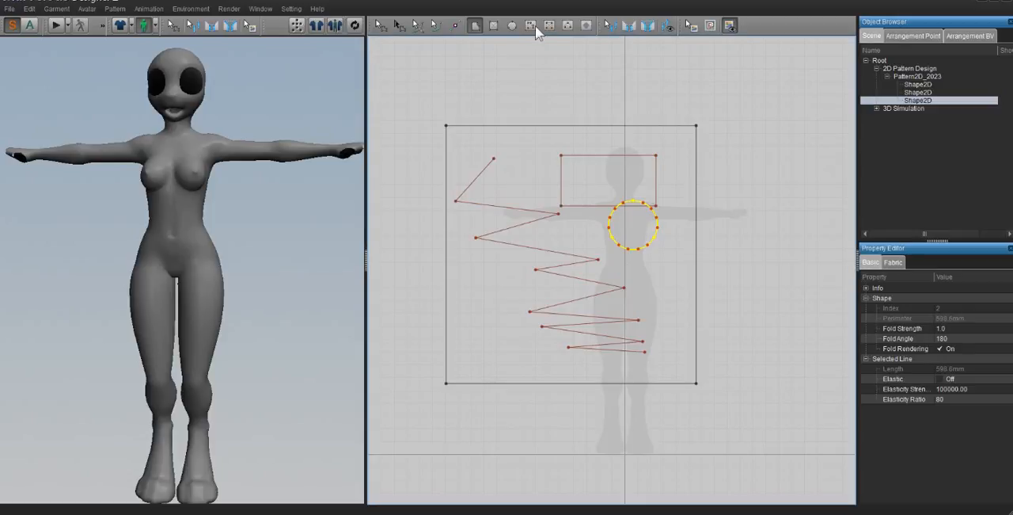
click(436, 25)
click(382, 25)
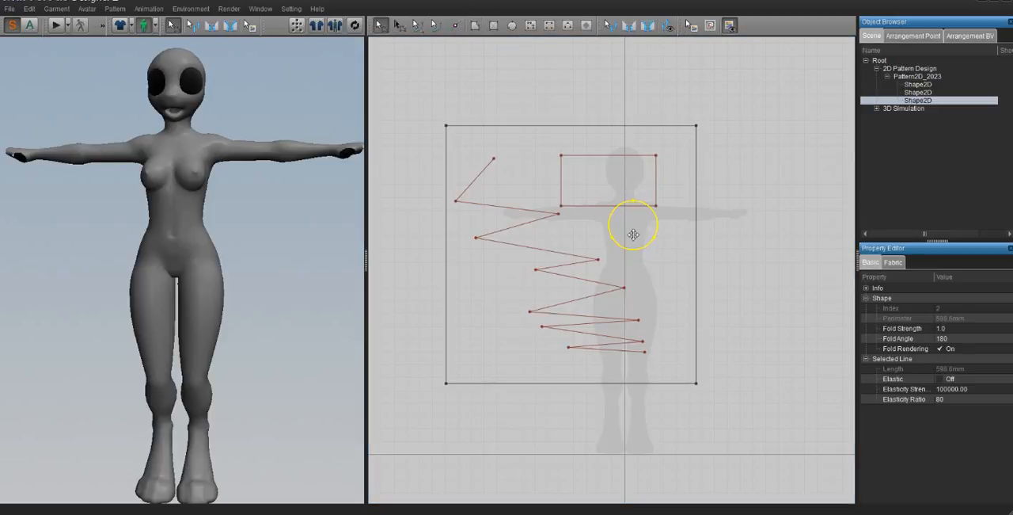
drag(634, 224, 651, 275)
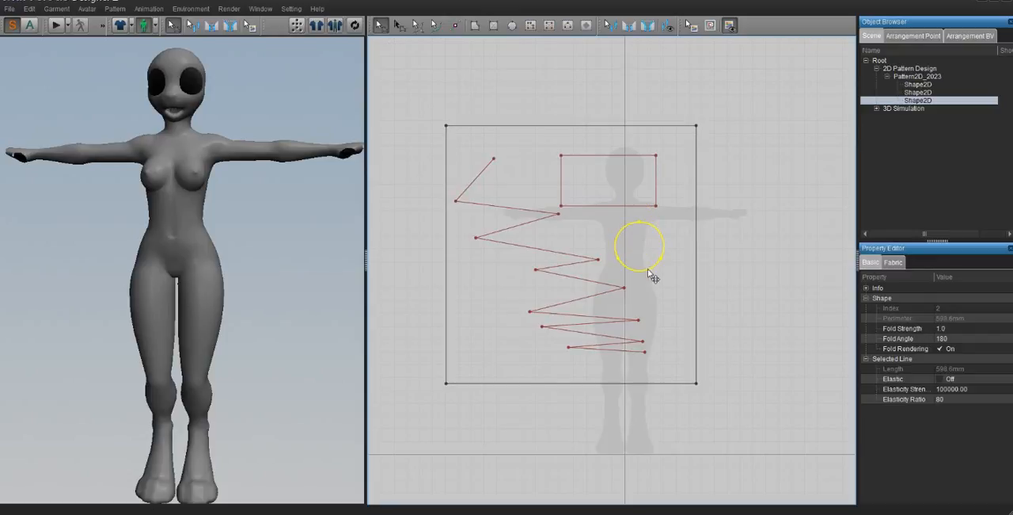
- Synchronize the 2D pattern to the 3D window so the cloth appears in front of the avatar
scroll(651, 275, up, 3)
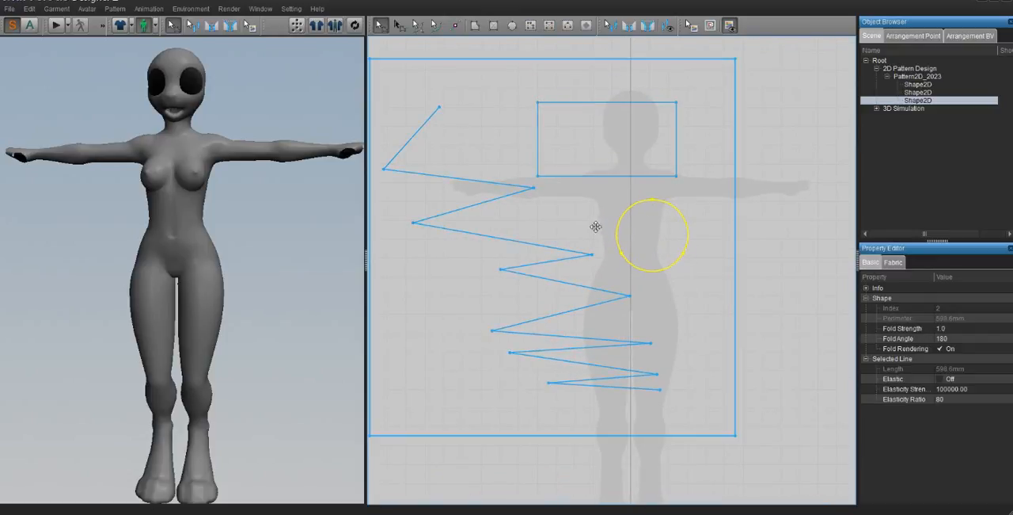
click(354, 26)
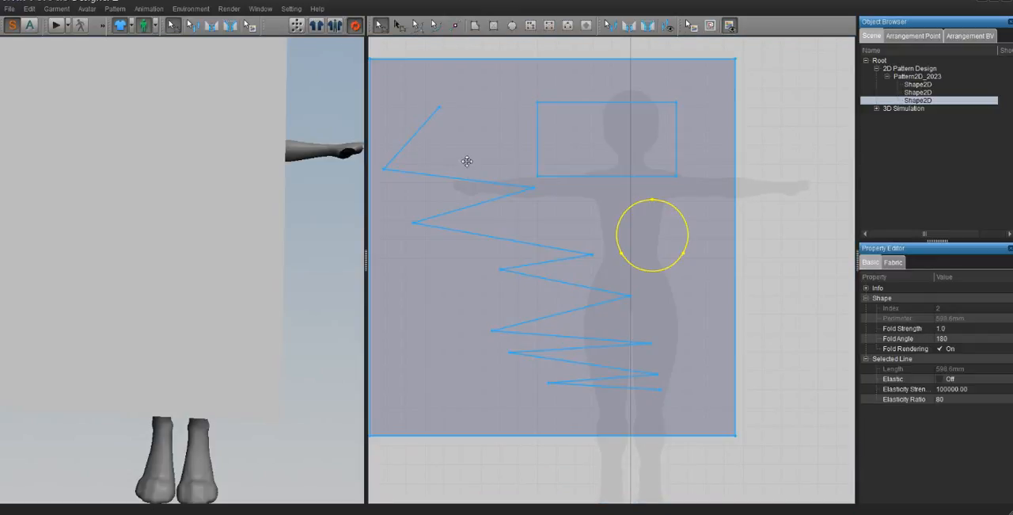
scroll(561, 244, down, 3)
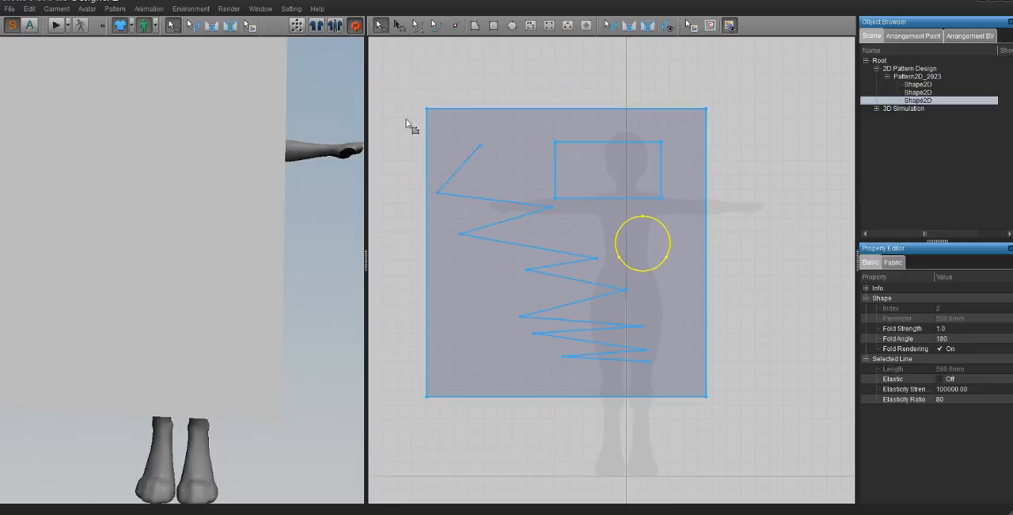
scroll(172, 150, down, 3)
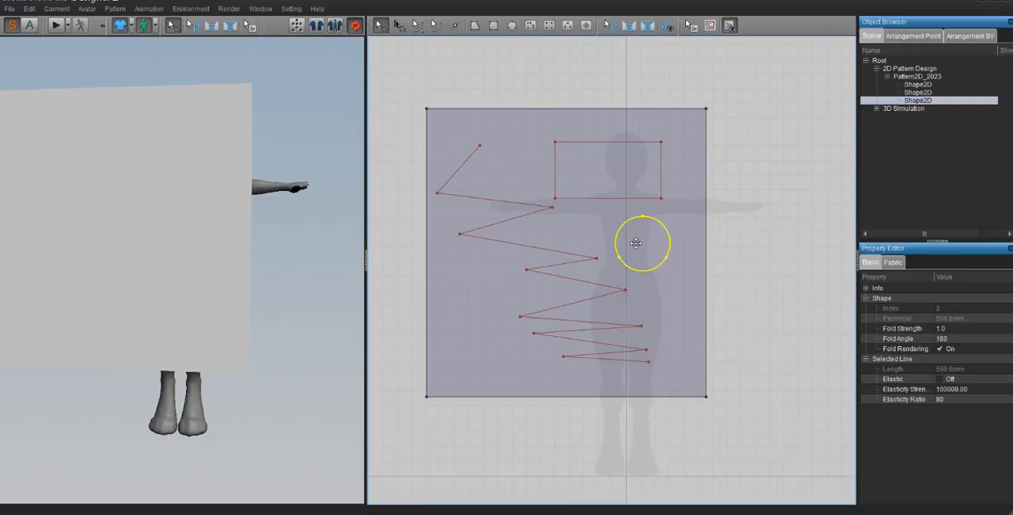
- Convert the internal circle to a hole and check the opening in the 3D cloth
right_click(637, 243)
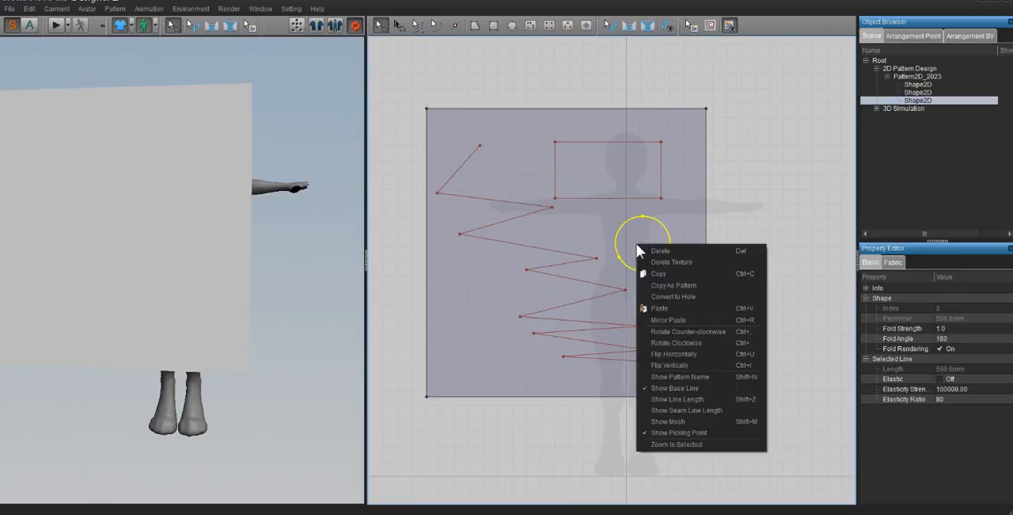
click(702, 295)
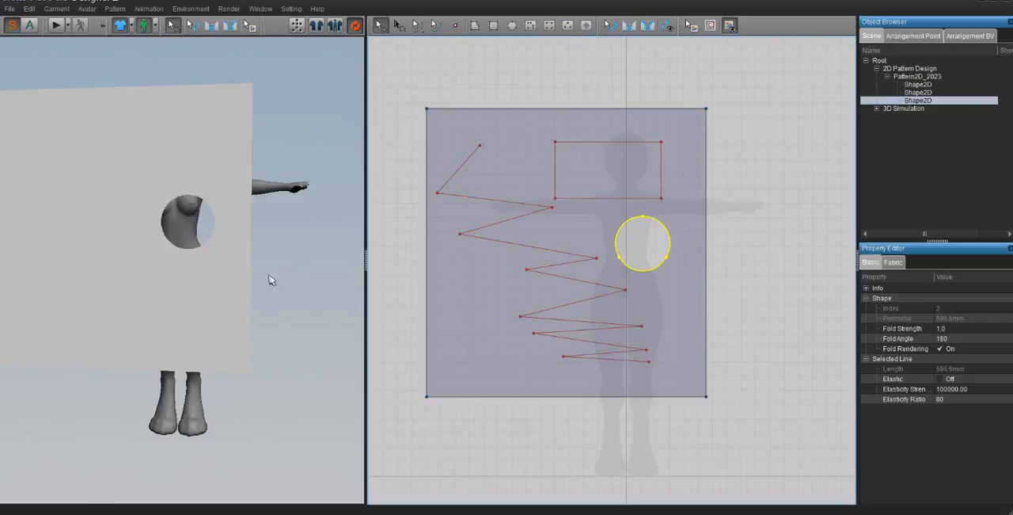
right_drag(169, 265, 208, 284)
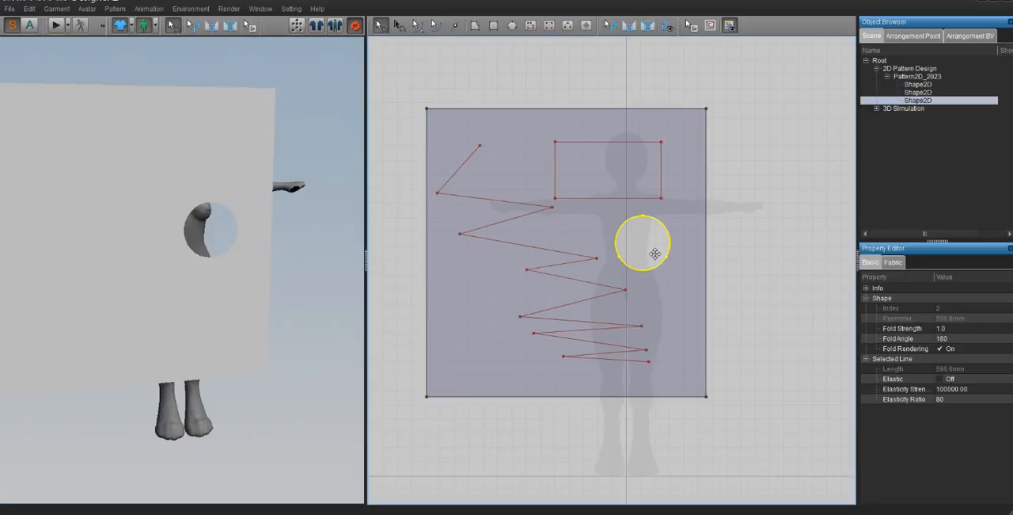
- Delete the circular hole and the internal rectangle from the pattern
key(Delete)
click(603, 176)
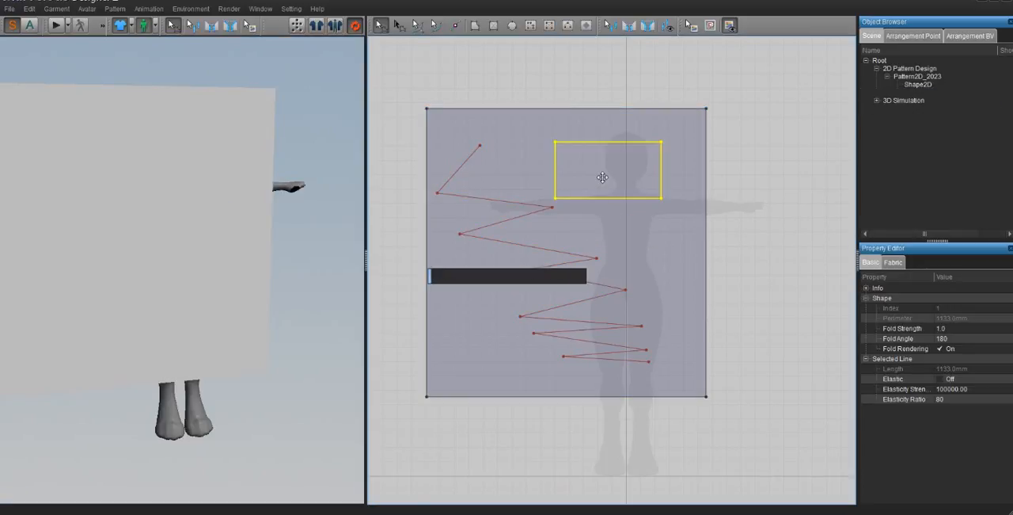
key(Delete)
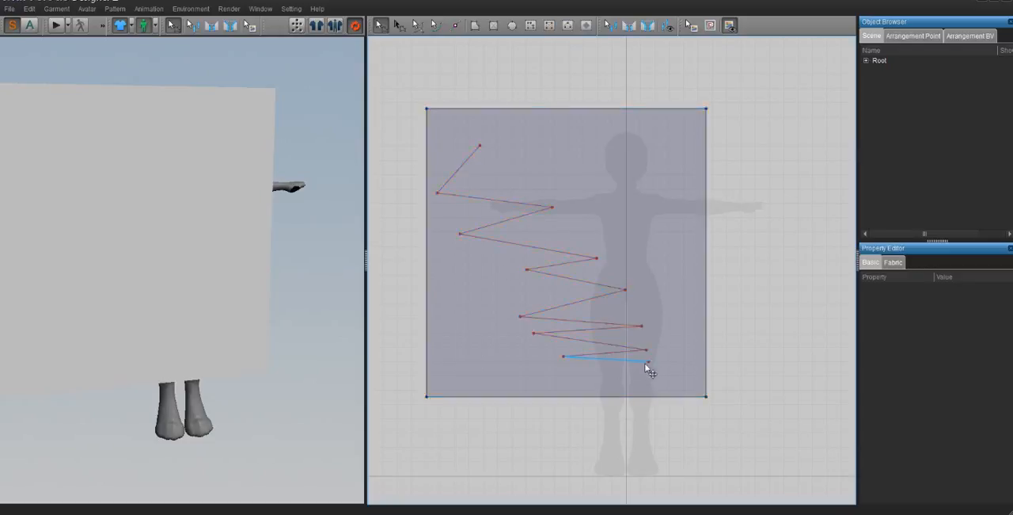
- Move the rectangular pattern's two upper corners inward to form a trapezoid, and delete the whole pattern
middle_drag(596, 252, 635, 236)
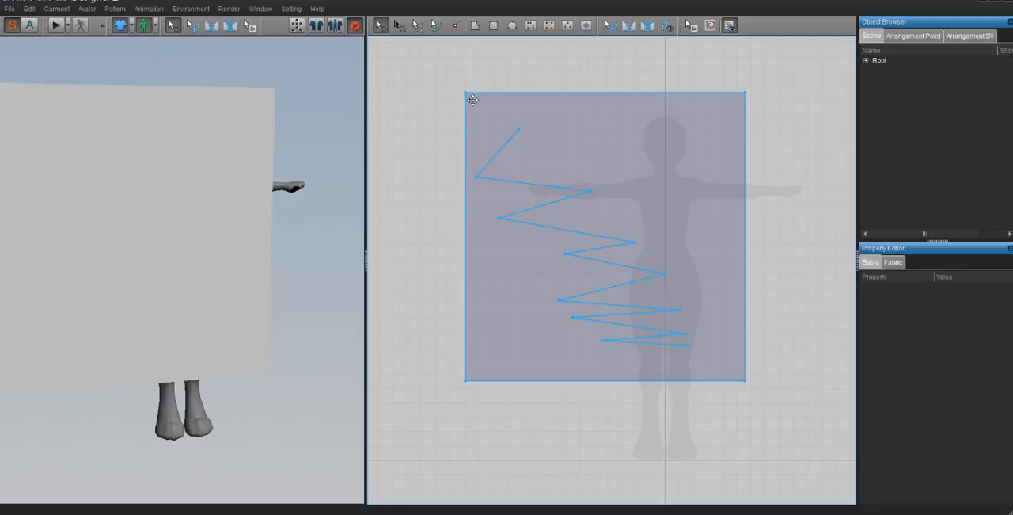
drag(467, 96, 530, 95)
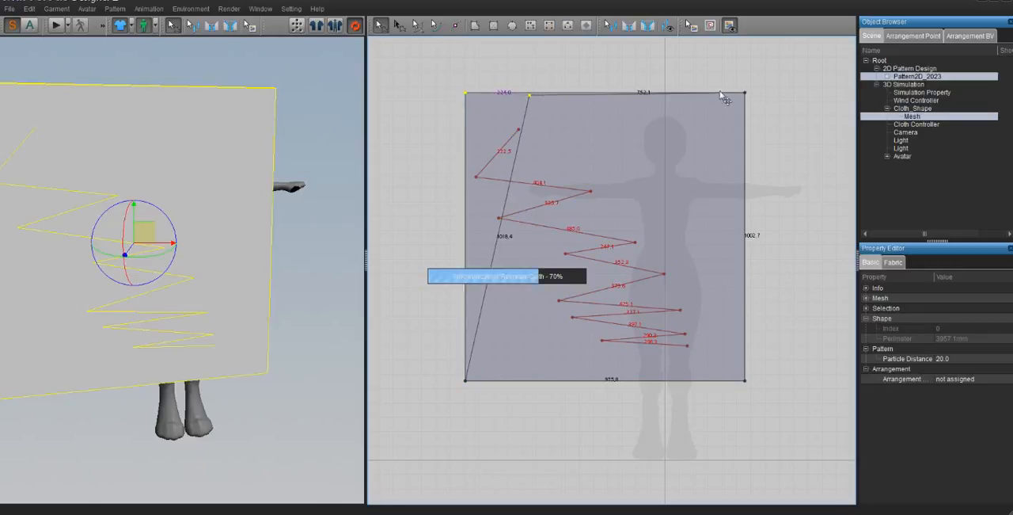
drag(751, 96, 669, 95)
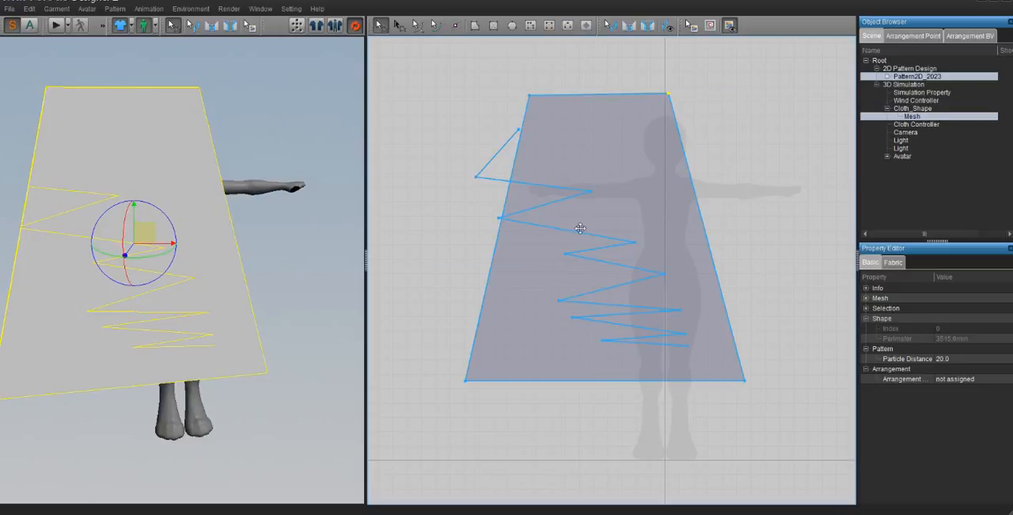
click(572, 203)
key(Delete)
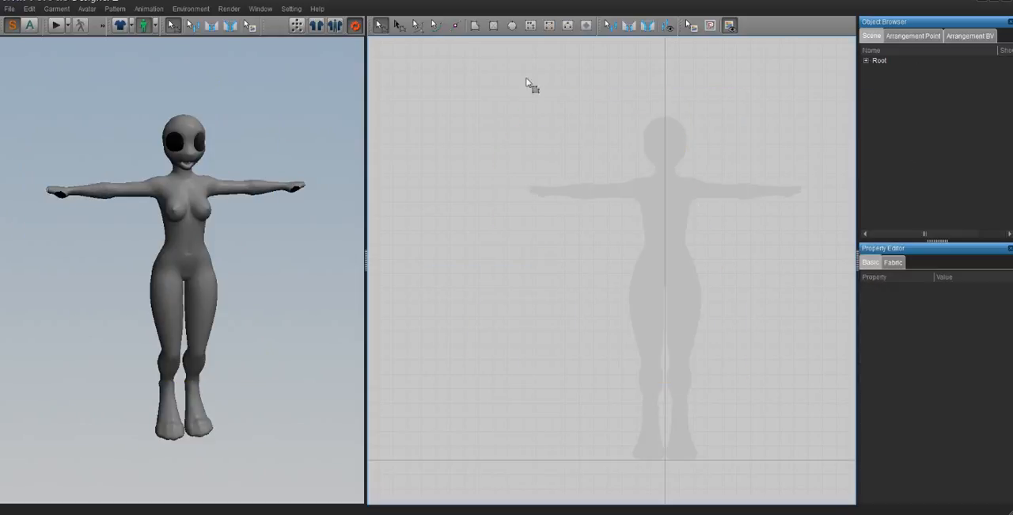
- Draw a rectangular pattern with a perimeter of about 2960 mm left of the silhouette's centre and move its upper corners inward into a trapezoid
click(493, 28)
drag(617, 364, 644, 374)
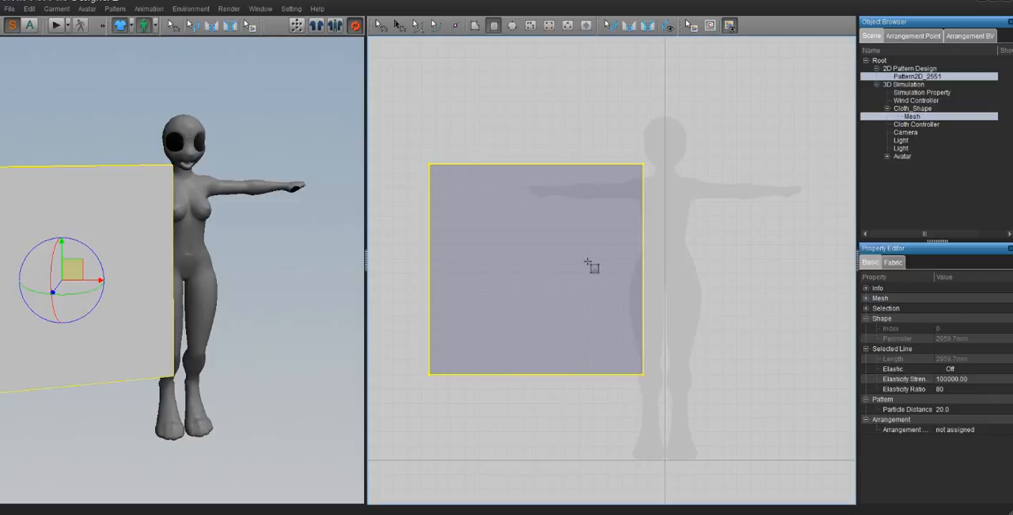
click(379, 25)
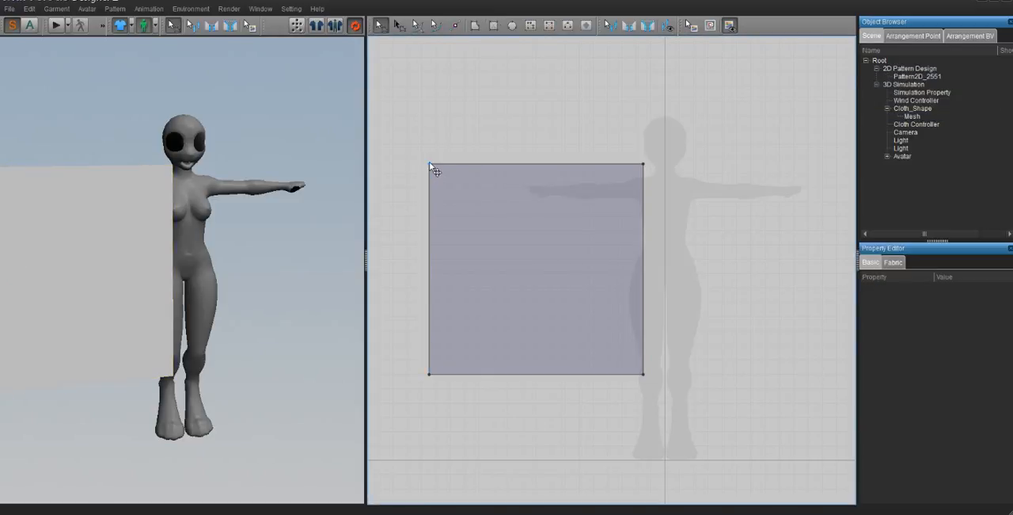
drag(429, 164, 485, 163)
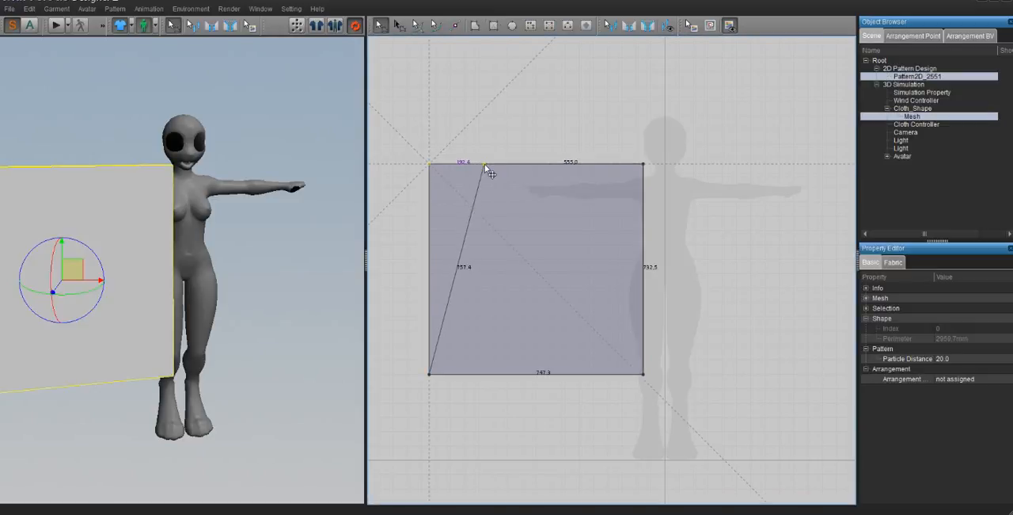
drag(644, 164, 580, 164)
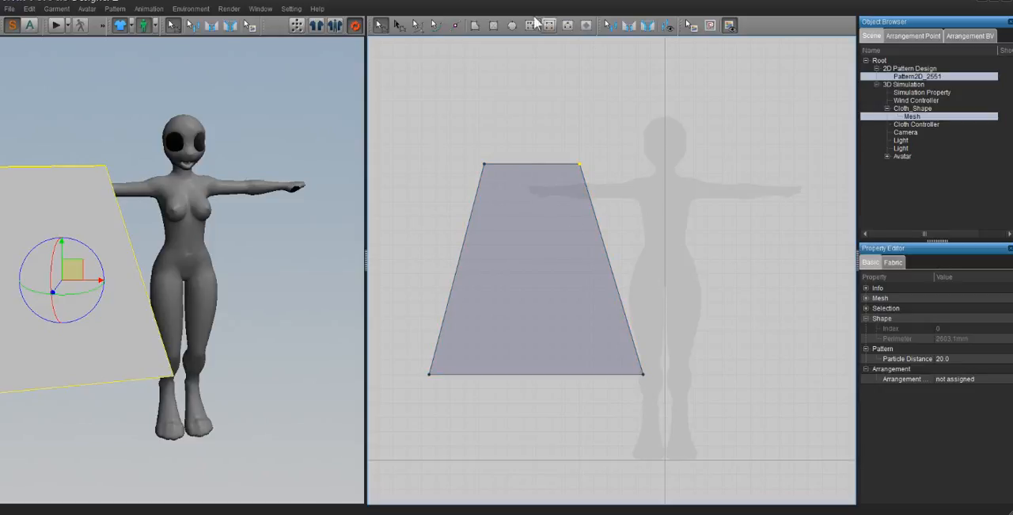
- Draw an internal line about 380 mm long across the upper part of the trapezoid, from its left edge to its right edge
click(531, 25)
click(478, 197)
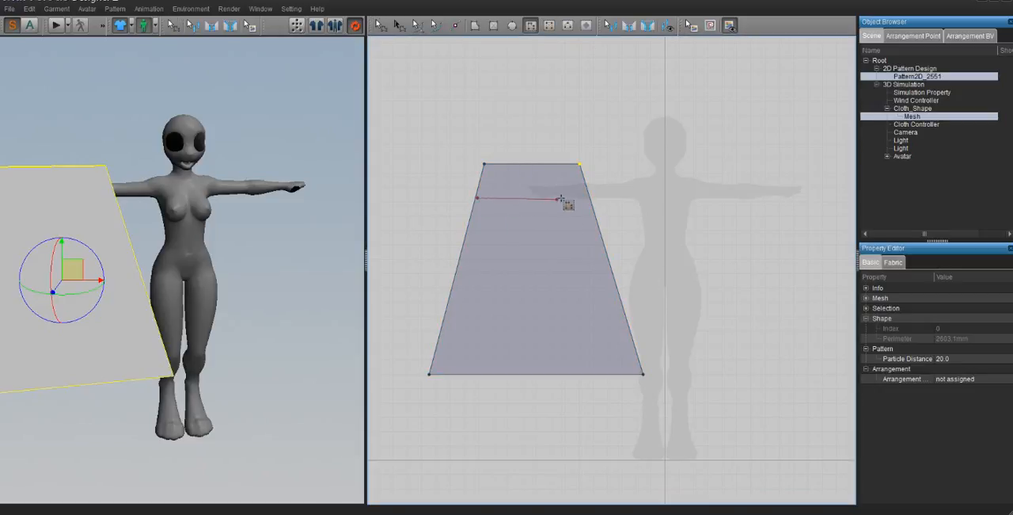
click(586, 197)
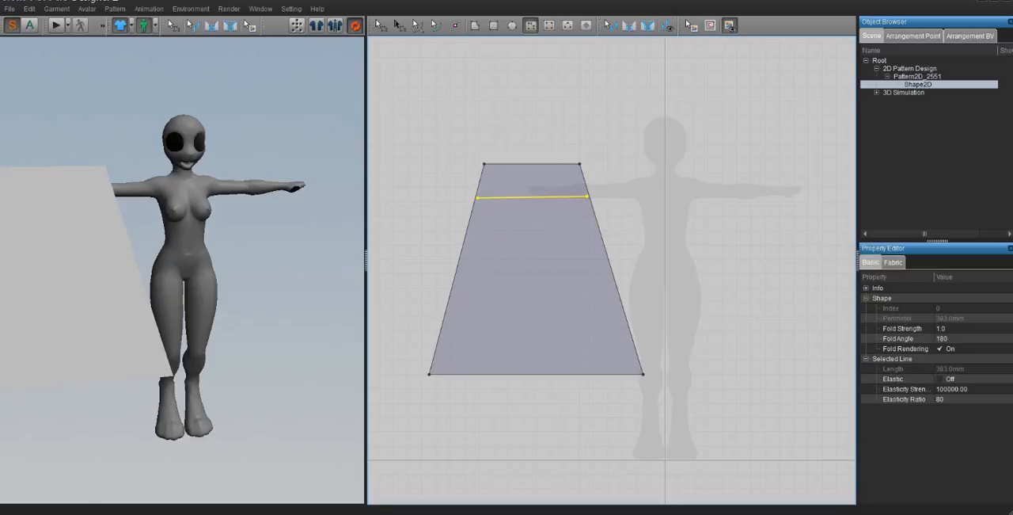
- Draw a three-segment zigzag internal line about 1450 mm long below the straight internal line, spanning the trapezoid's width
click(471, 223)
click(603, 234)
click(473, 273)
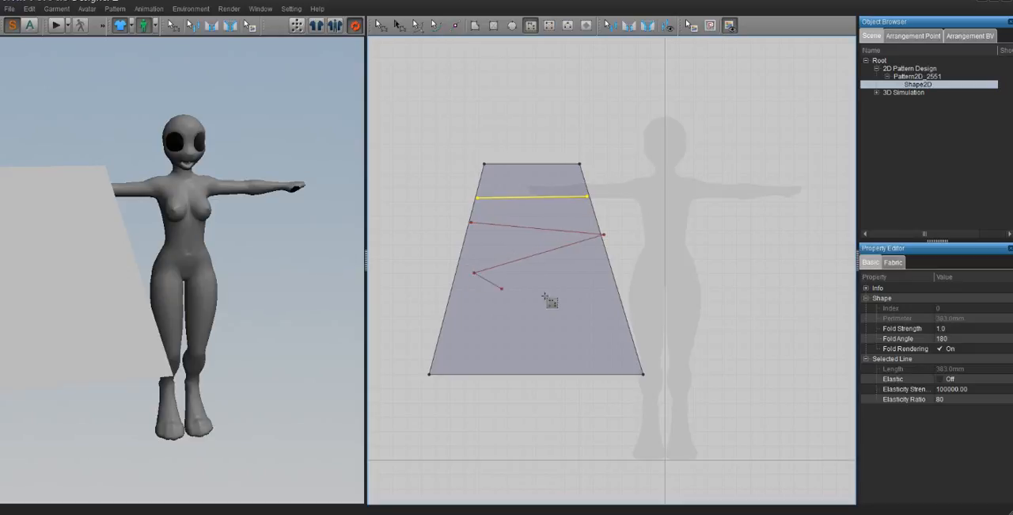
click(617, 308)
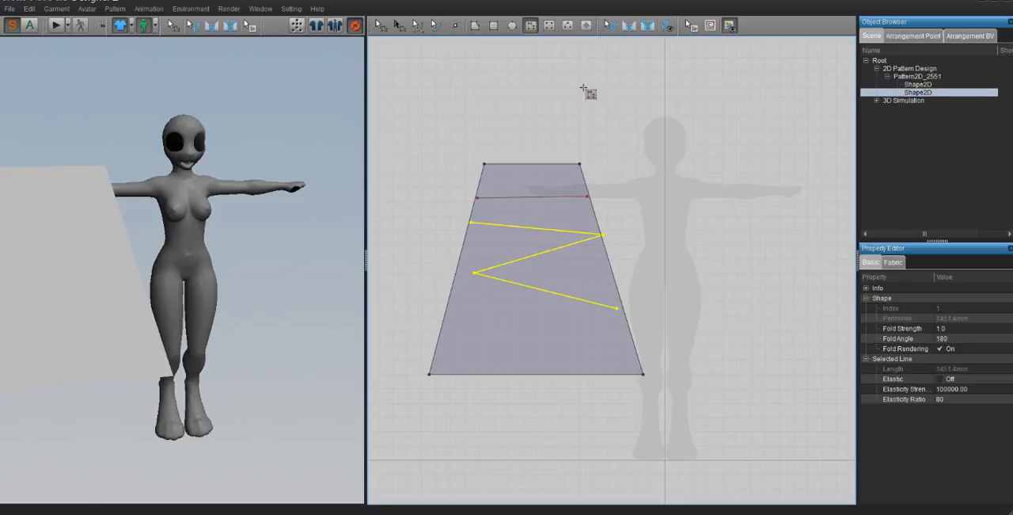
- Draw a rectangular pattern with a perimeter of about 1920 mm across the trapezoid and sew its top edge to the straight internal line
click(493, 26)
drag(435, 222, 652, 281)
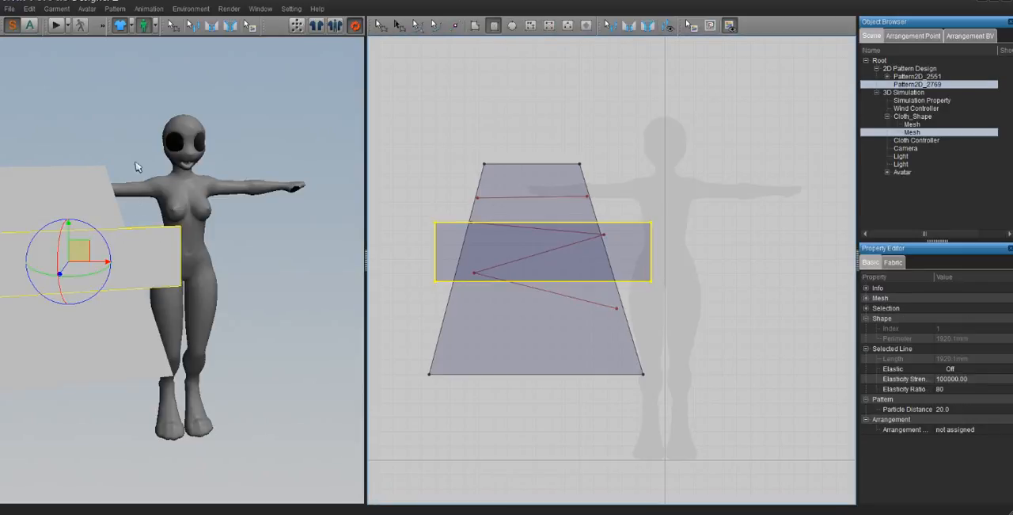
click(217, 26)
click(167, 239)
click(166, 212)
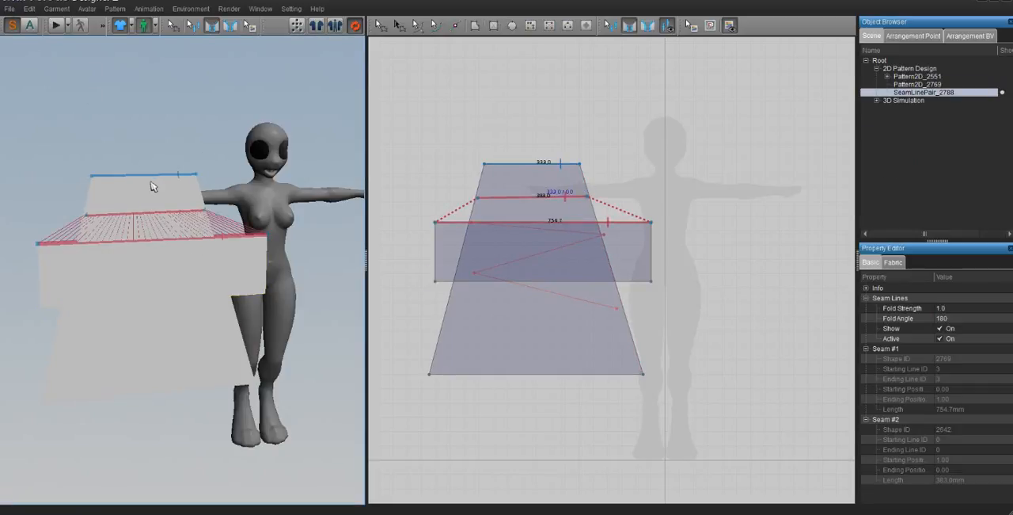
- Freeze the trapezoid pattern and run the simulation to gather the sewn rectangle
right_click(151, 181)
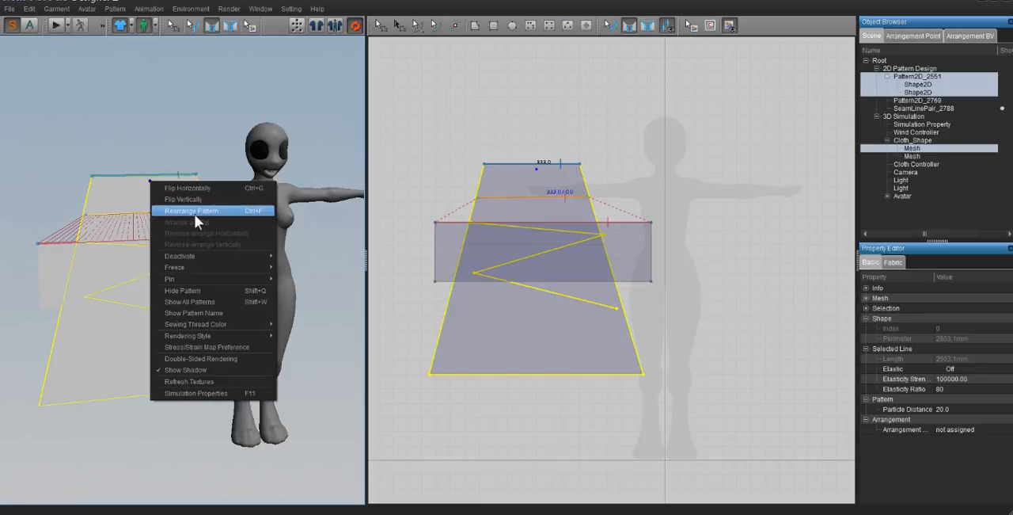
mouse_move(269, 266)
click(328, 271)
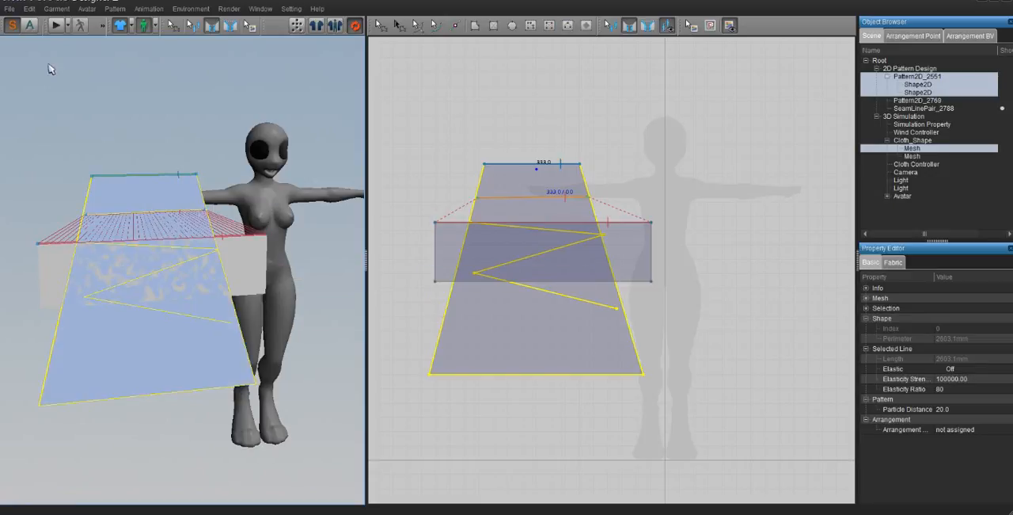
click(56, 27)
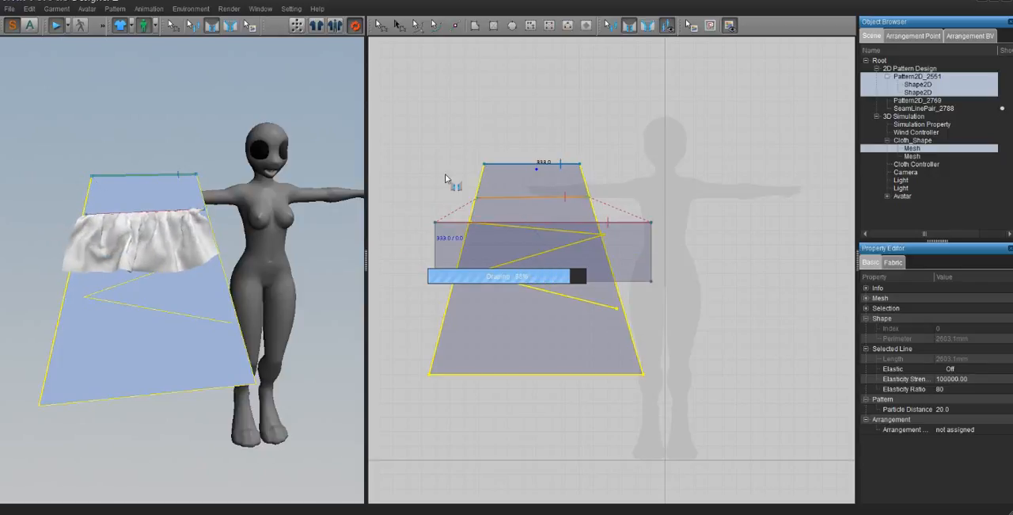
- Move the sewn rectangular pattern up over the trapezoid's top edge in the 2D layout and delete it
click(378, 25)
drag(549, 243, 559, 165)
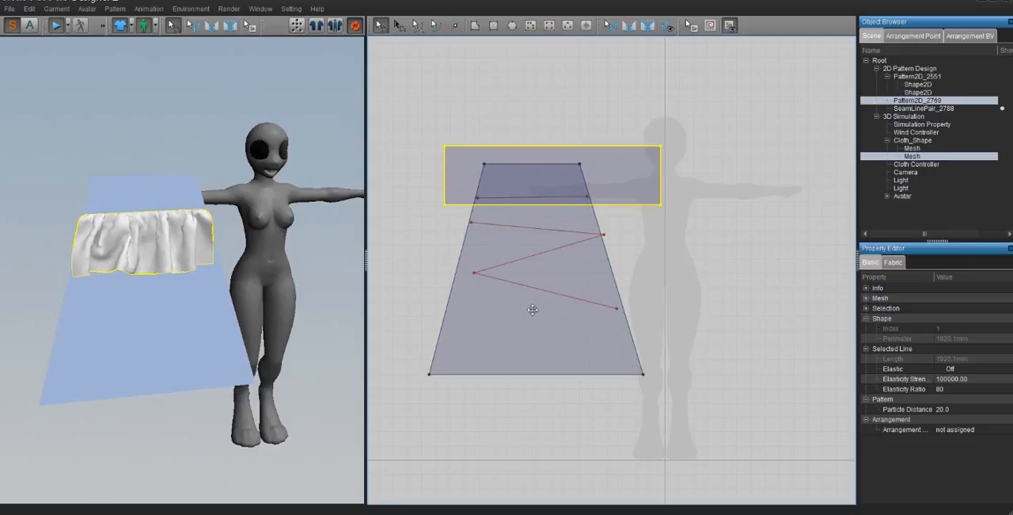
click(558, 267)
click(557, 158)
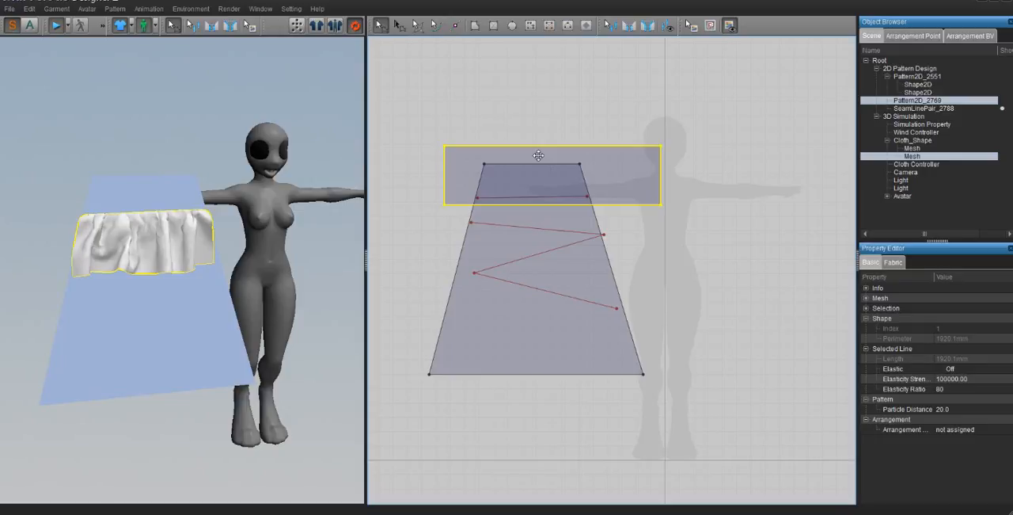
key(Delete)
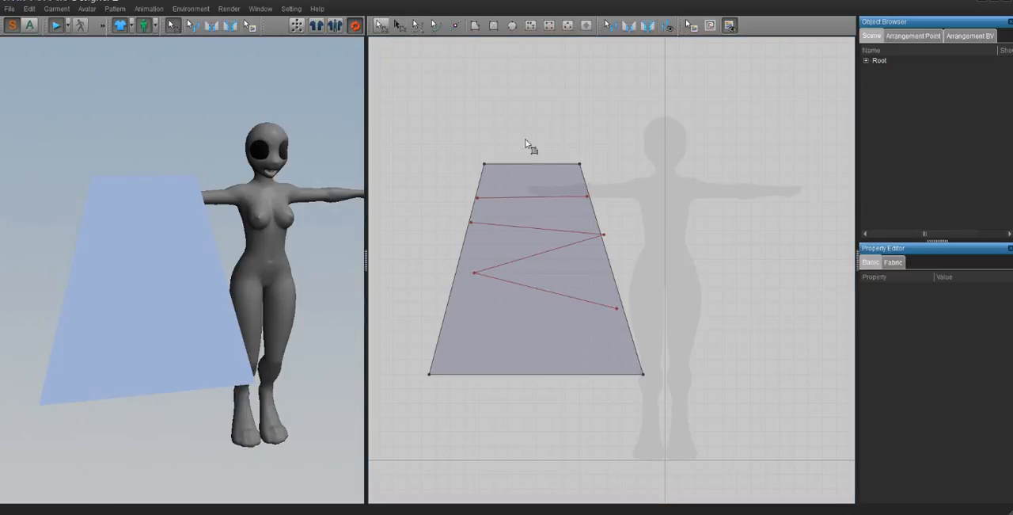
- Move the trapezoid's two upper corners upward and closer together, leaving a top edge about 137 mm long, and select the whole pattern
click(521, 172)
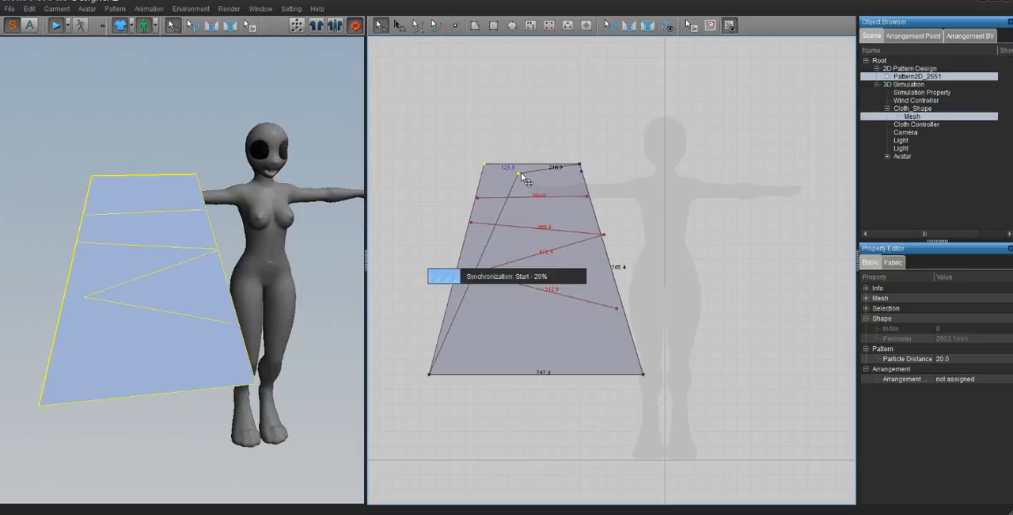
drag(579, 163, 557, 117)
click(400, 25)
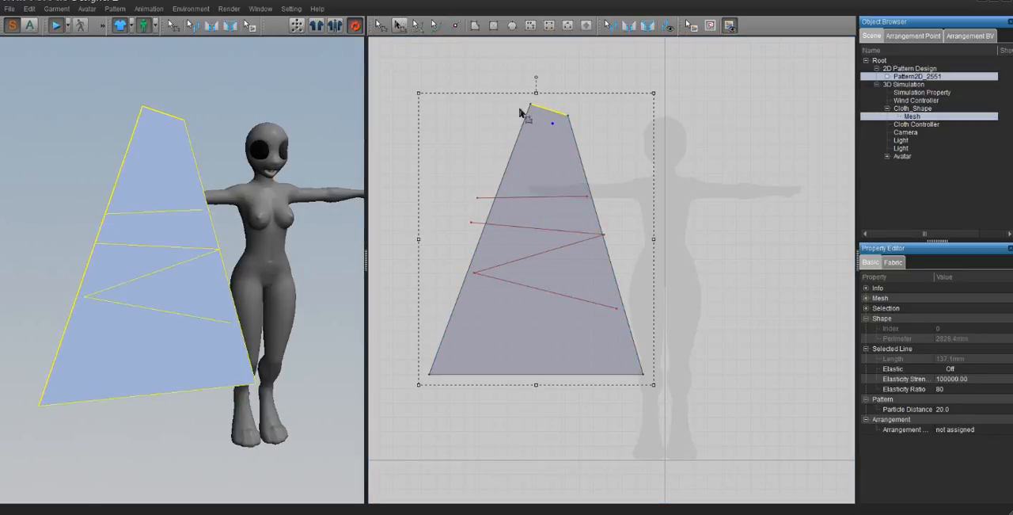
click(558, 146)
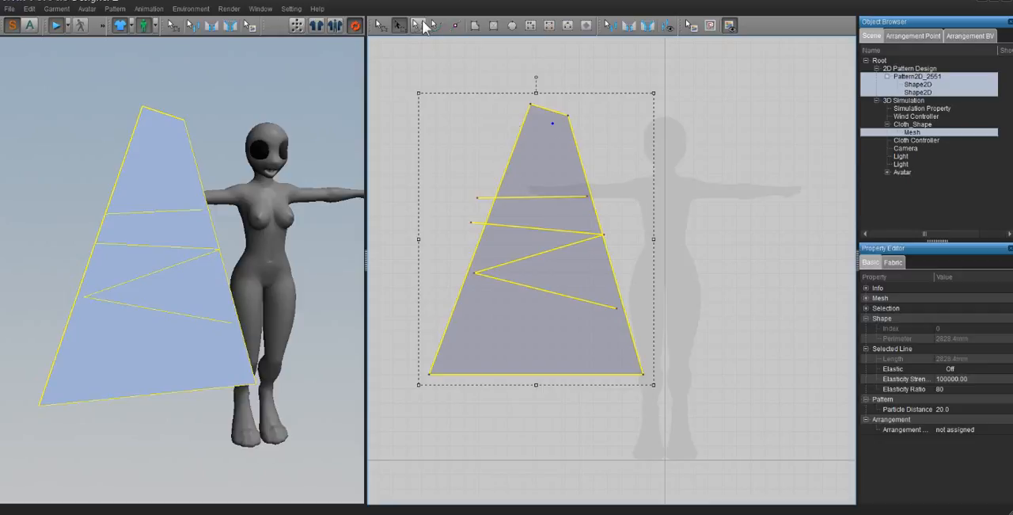
- Draw a rectangular pattern with a perimeter of about 1957 mm right of the silhouette's centre, and shrink and rotate the tapered pattern clockwise
click(493, 24)
drag(669, 166, 784, 333)
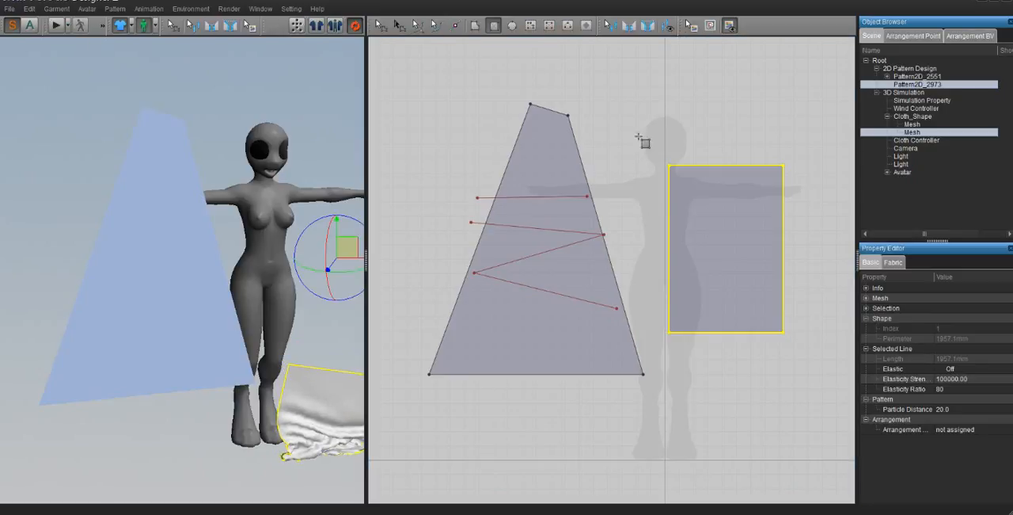
click(399, 25)
click(540, 152)
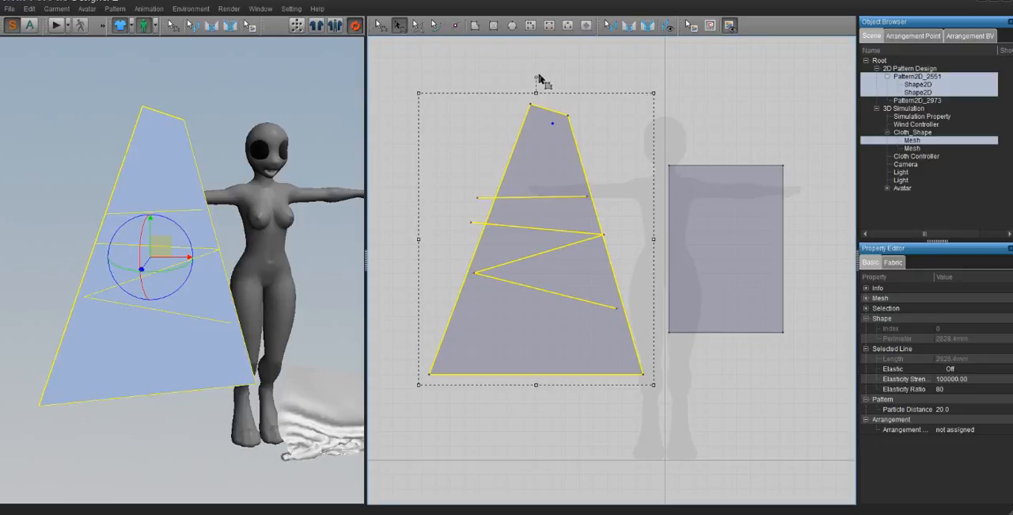
drag(535, 76, 618, 236)
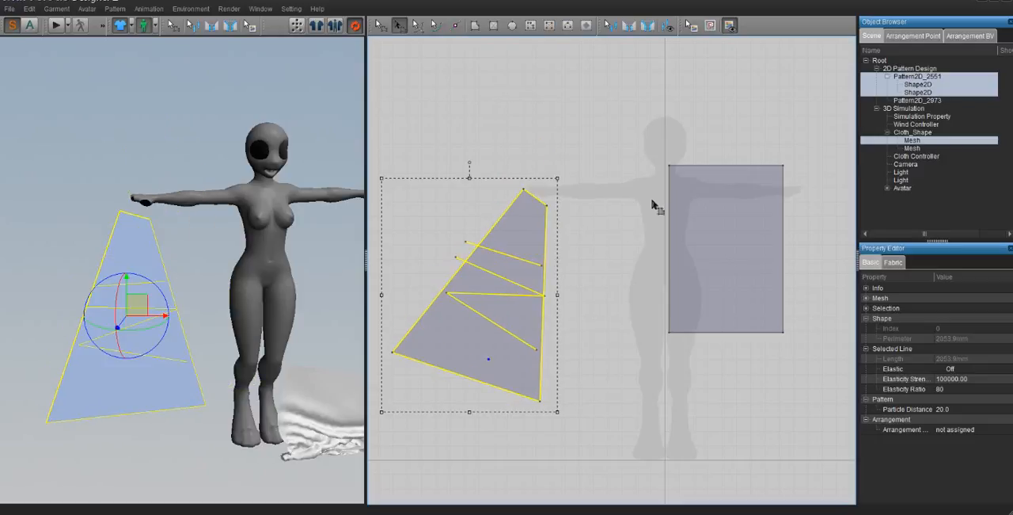
- Move the new rectangular pattern's two left corners inward so that its left edge becomes shorter
click(680, 207)
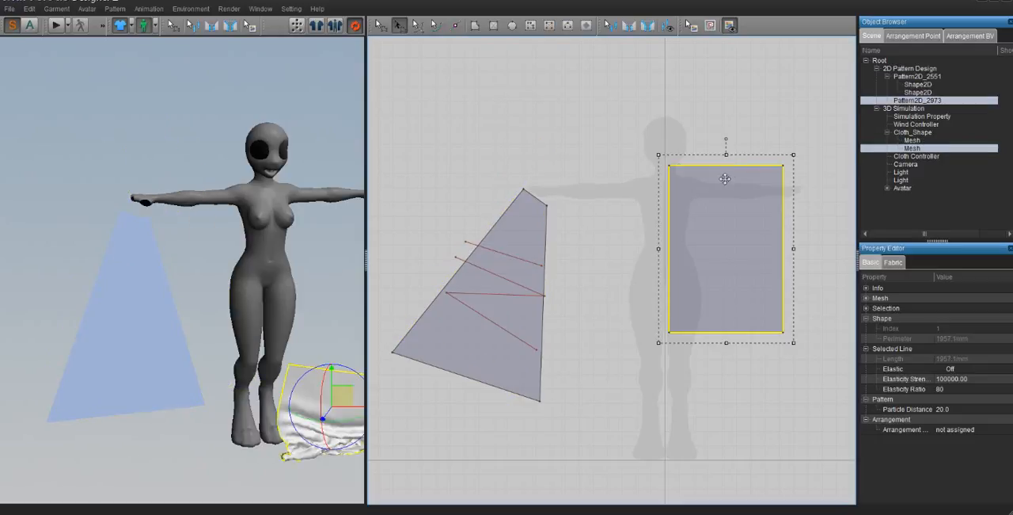
click(381, 25)
click(663, 170)
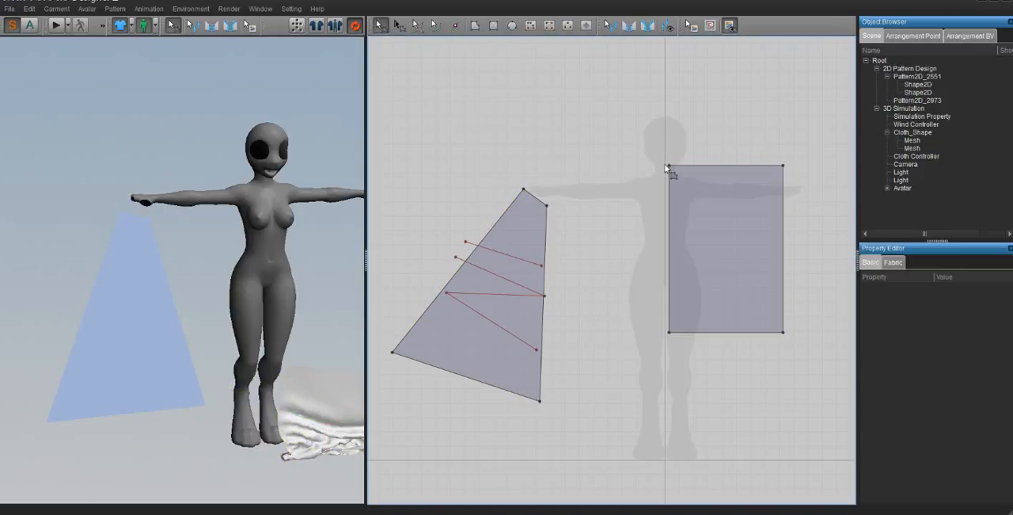
drag(670, 167, 715, 216)
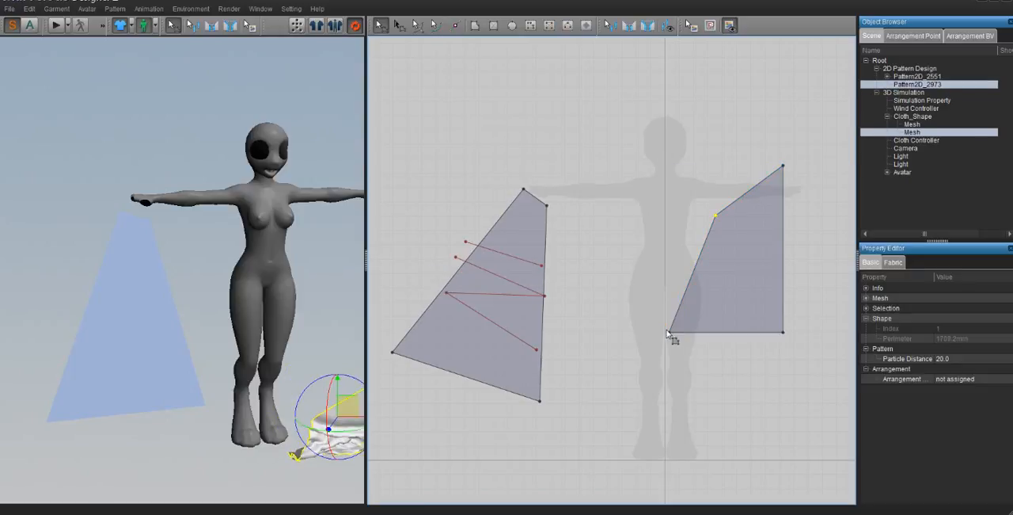
drag(671, 330, 714, 297)
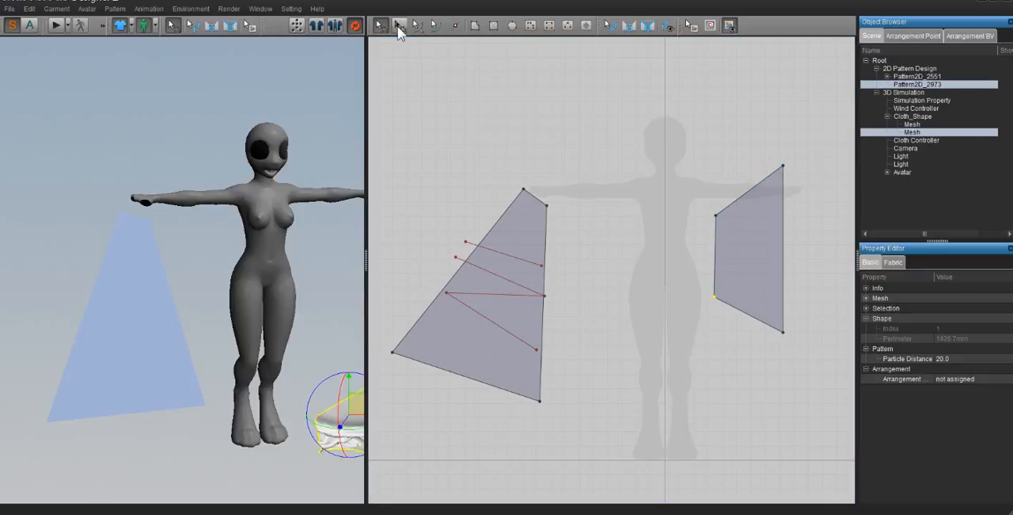
- Rotate the reshaped four-sided pattern clockwise and shrink it to a perimeter of about 1117 mm
click(399, 26)
click(733, 208)
drag(705, 155, 854, 291)
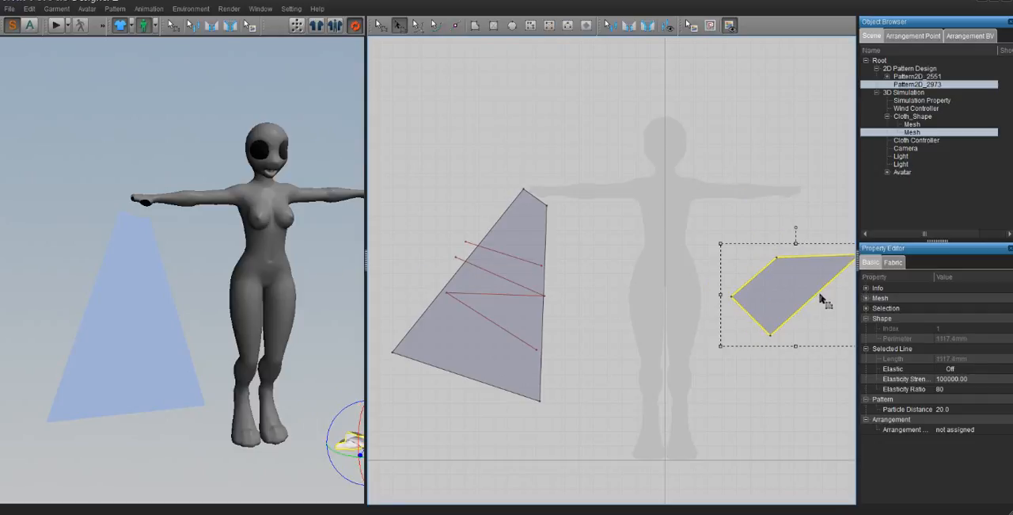
- Delete both remaining patterns, leaving the 2D workspace empty
click(495, 279)
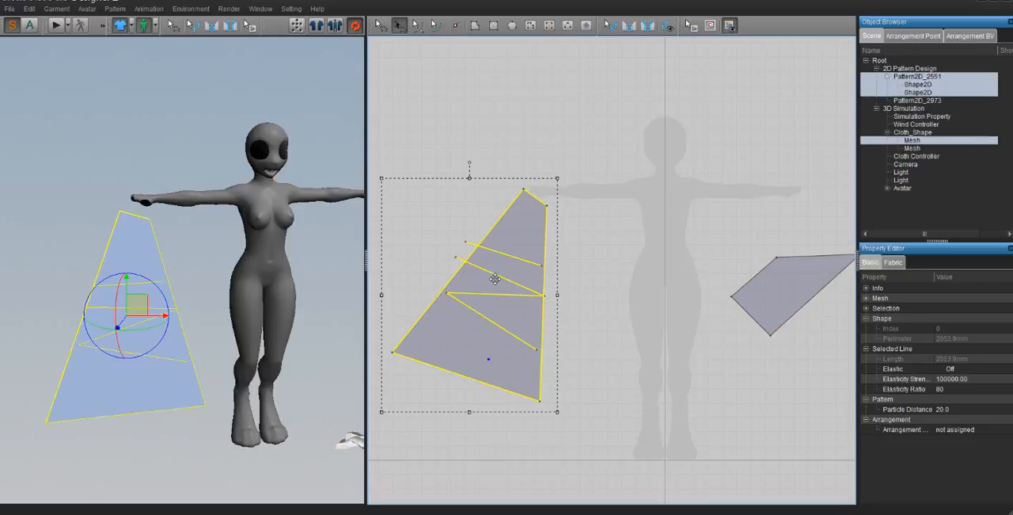
key(Delete)
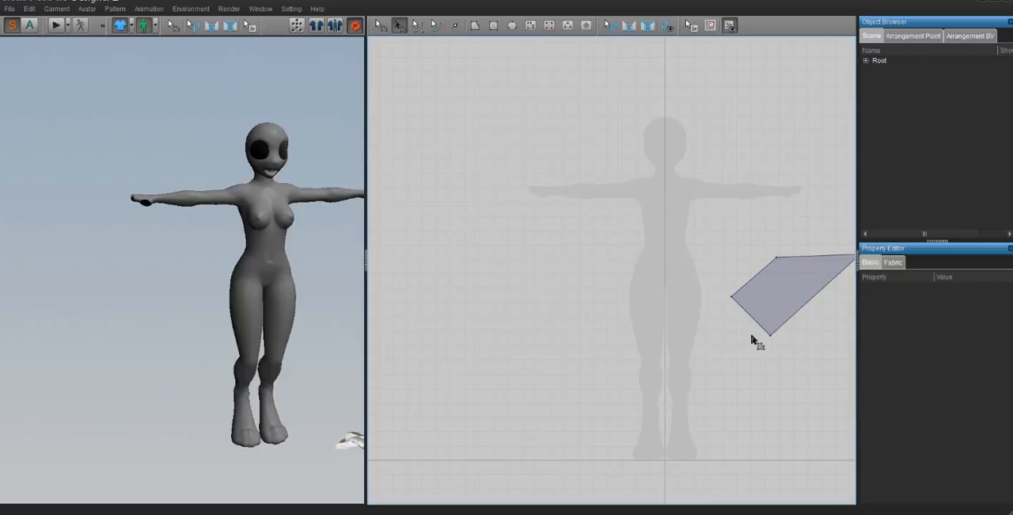
drag(769, 298, 593, 287)
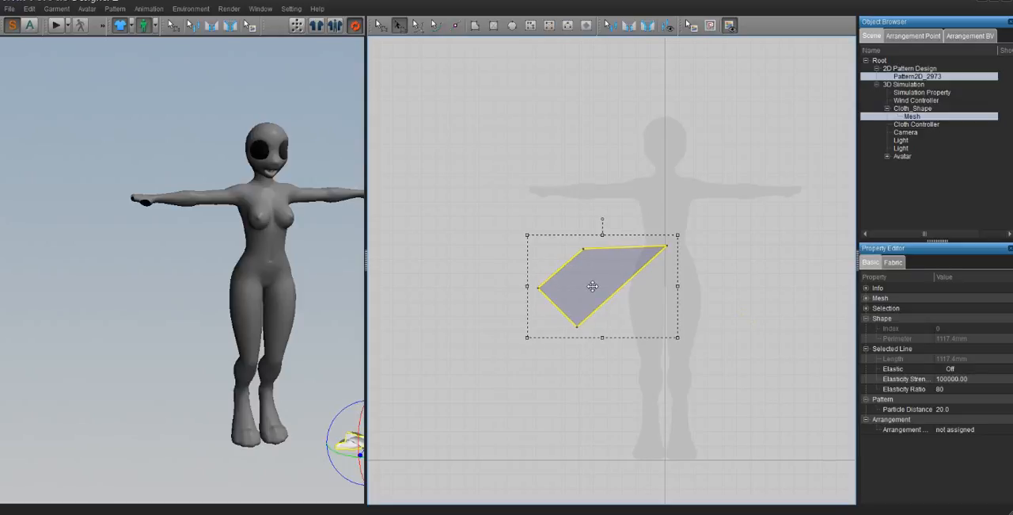
key(Delete)
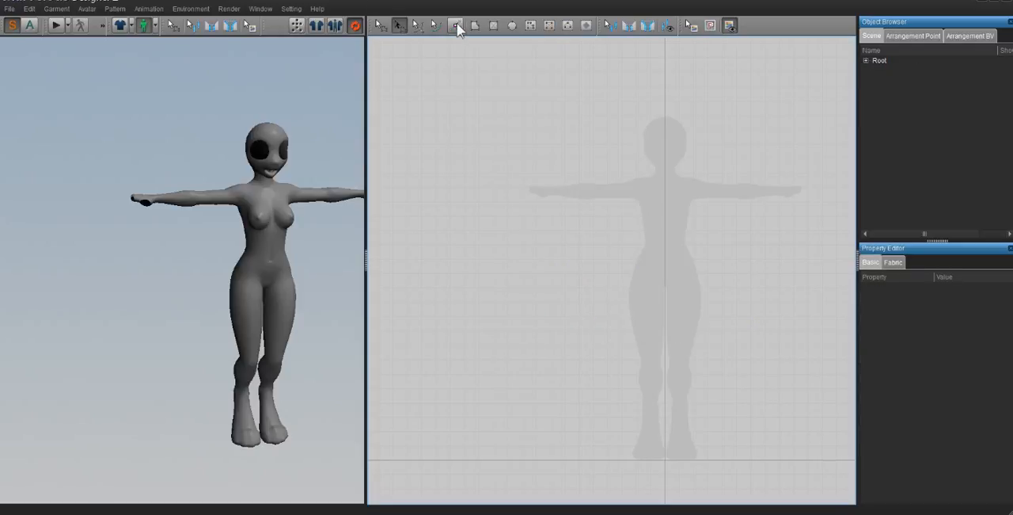
- Draw a rectangular pattern with a perimeter of about 3100 mm left of the silhouette's centre and curve its top, bottom and left edges inward
click(493, 27)
drag(422, 181, 669, 377)
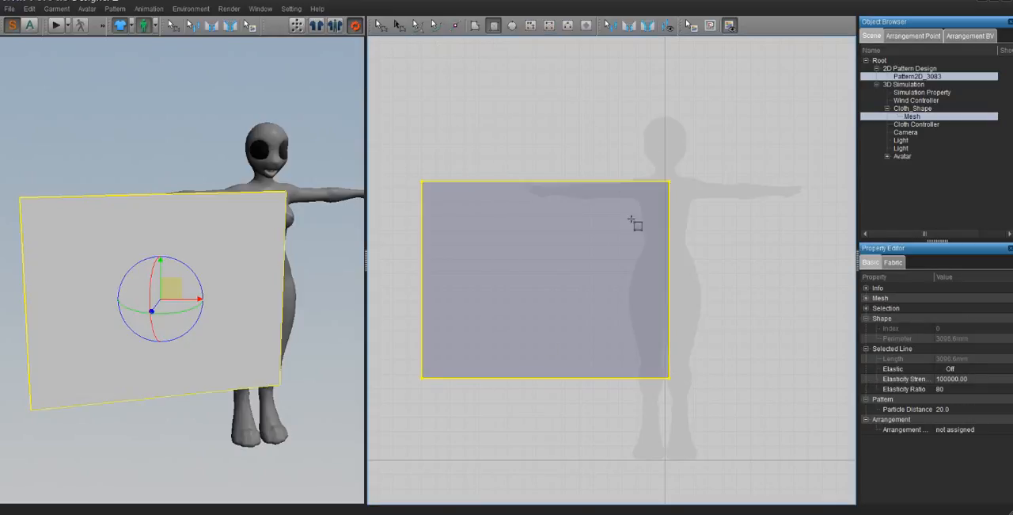
click(418, 26)
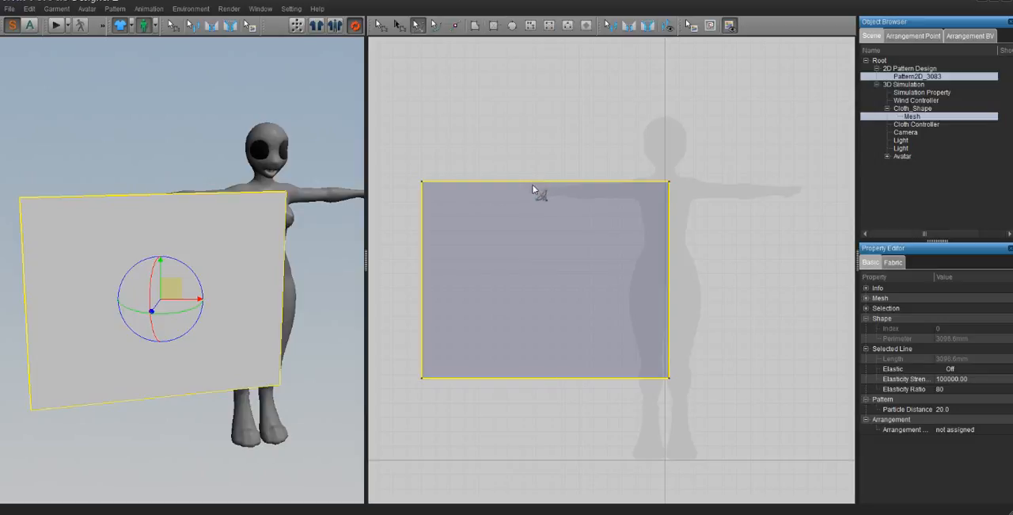
drag(535, 182, 547, 294)
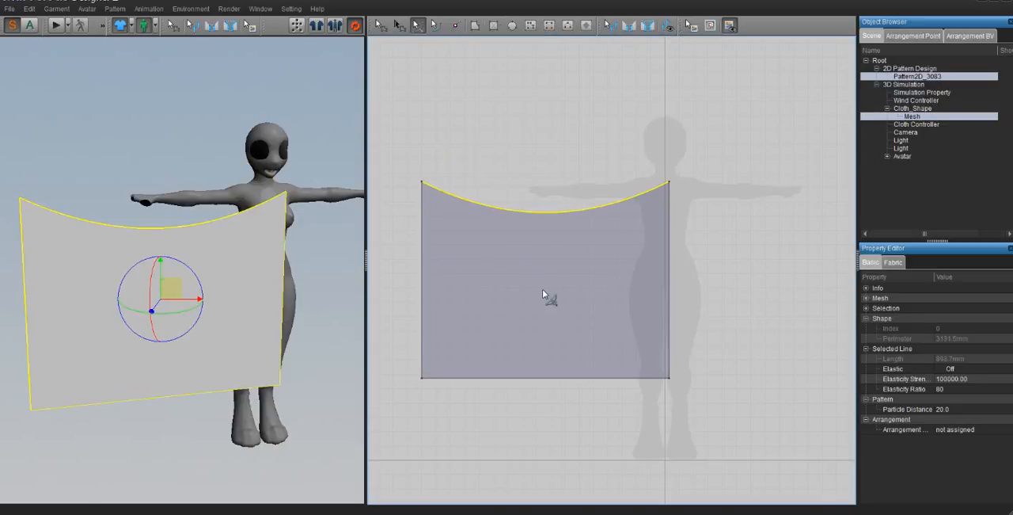
drag(569, 378, 570, 339)
drag(426, 265, 486, 267)
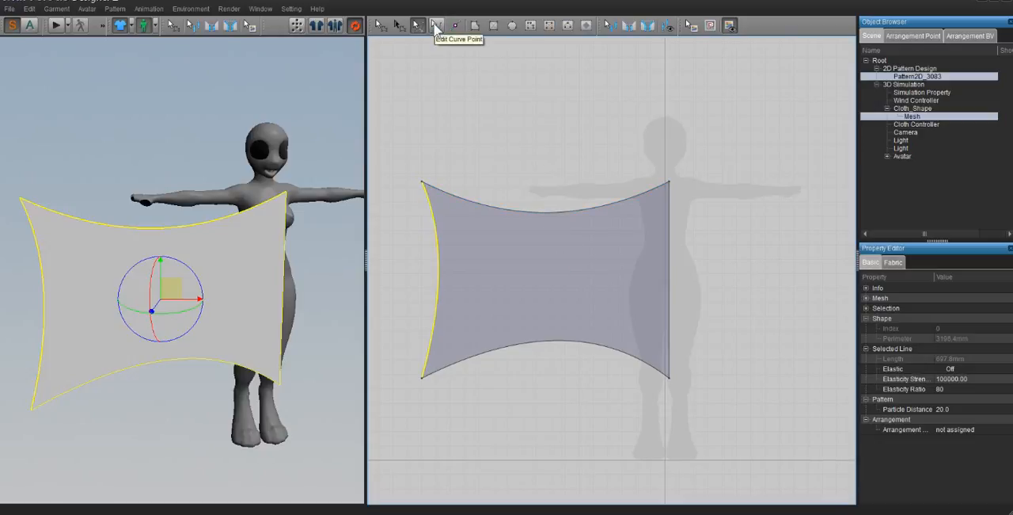
- Add and move curve points on the top edge to shape it into a wave with two peaks and two dips
click(436, 27)
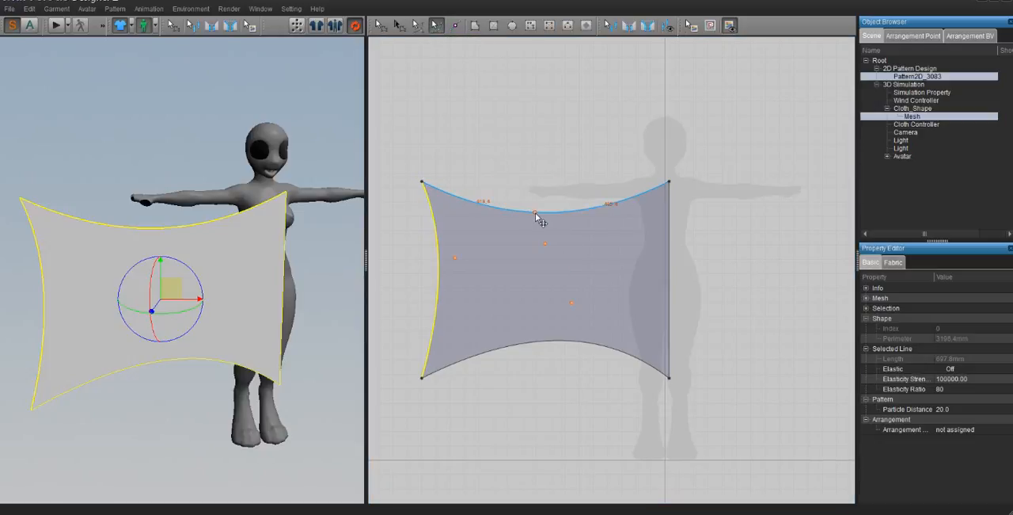
drag(534, 213, 621, 141)
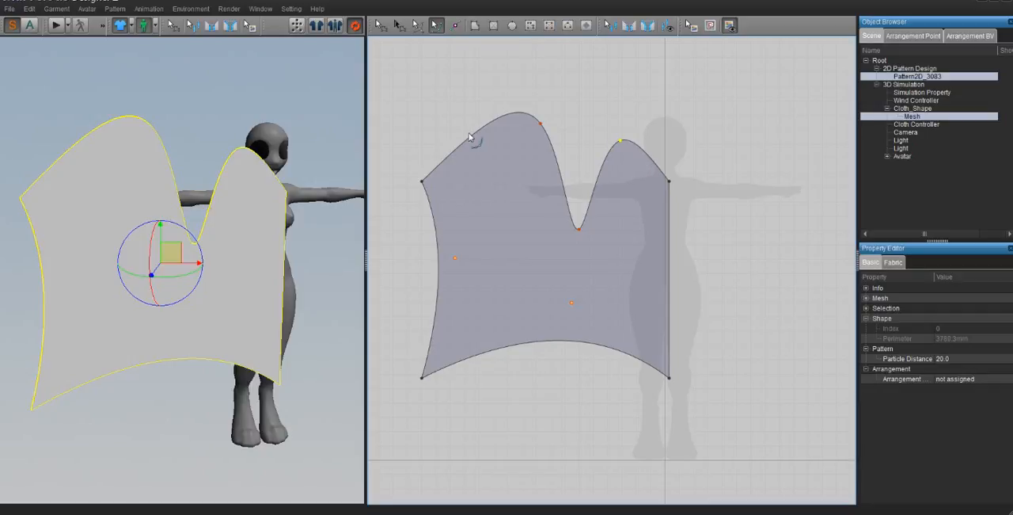
drag(470, 139, 507, 236)
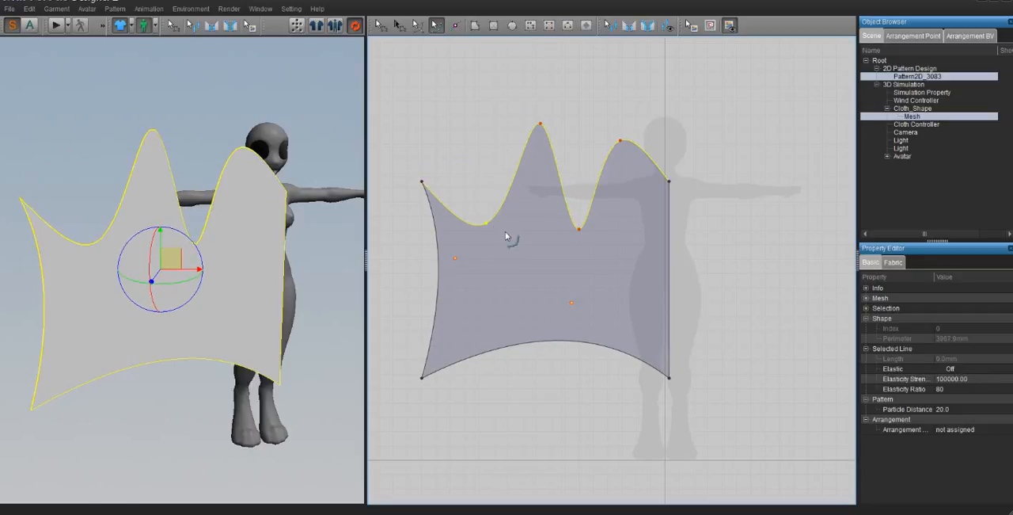
- Split the wavy top edge with four points around its left peak: two on the left slope, one at the tip, one on the right slope
click(456, 27)
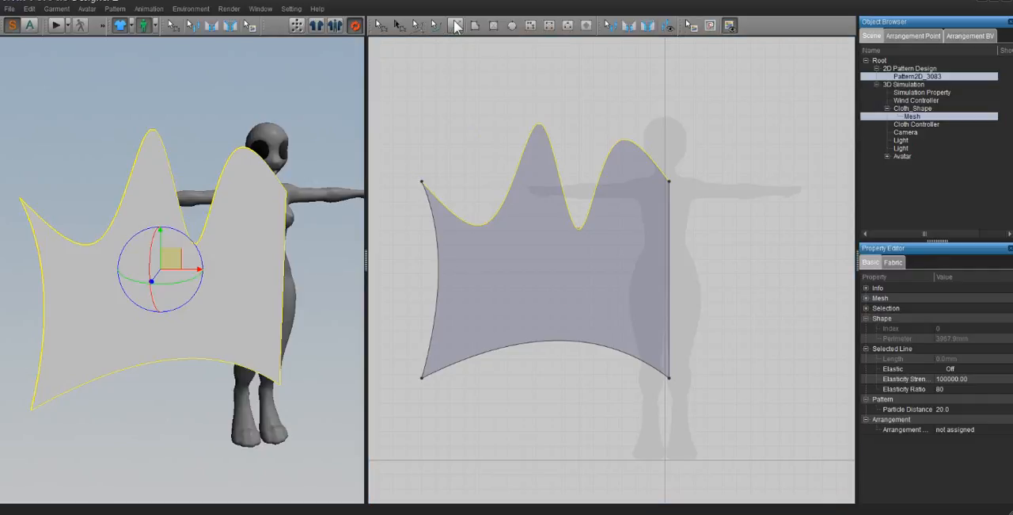
click(517, 169)
click(534, 129)
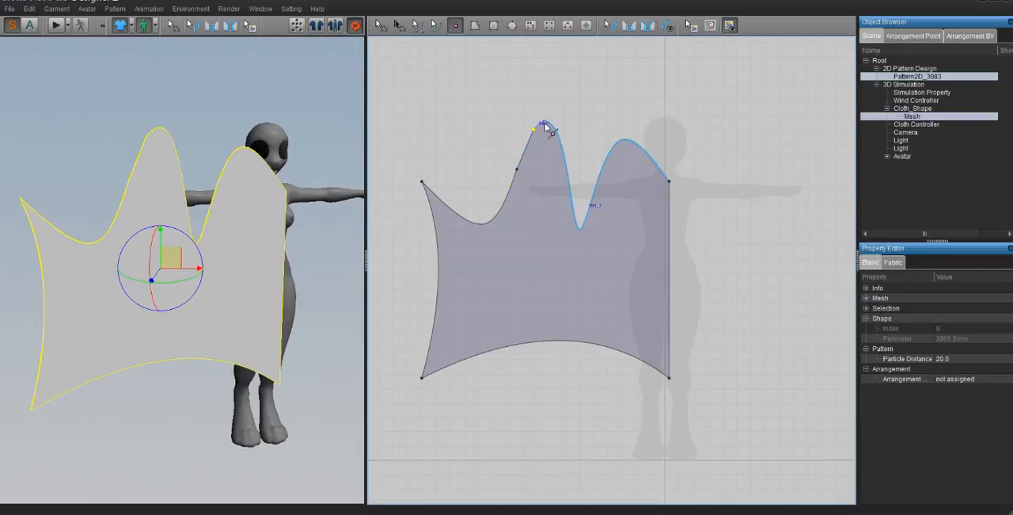
click(545, 122)
click(556, 180)
key(Return)
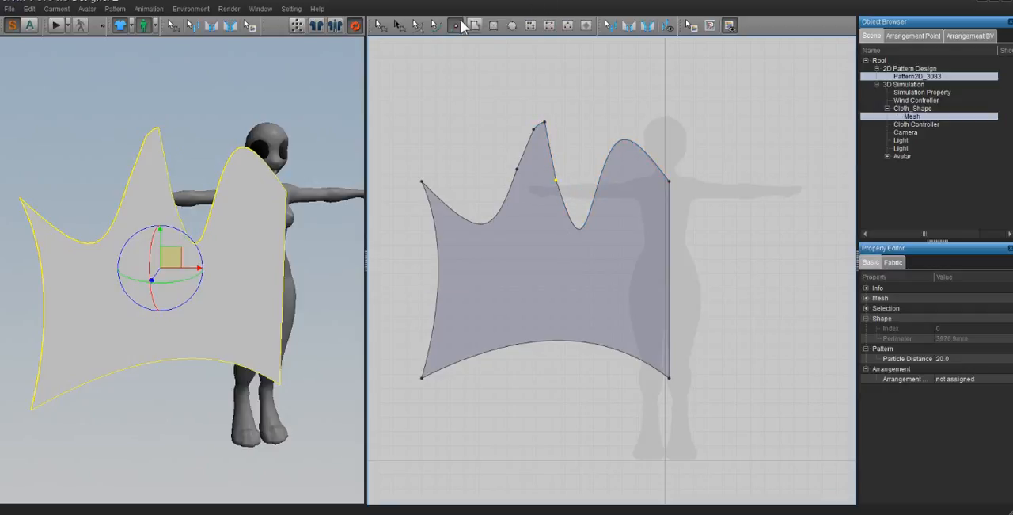
- Move the left peak's right-slope point up and right into a new peak, and pull the old tip point down into a deep V-notch
click(381, 26)
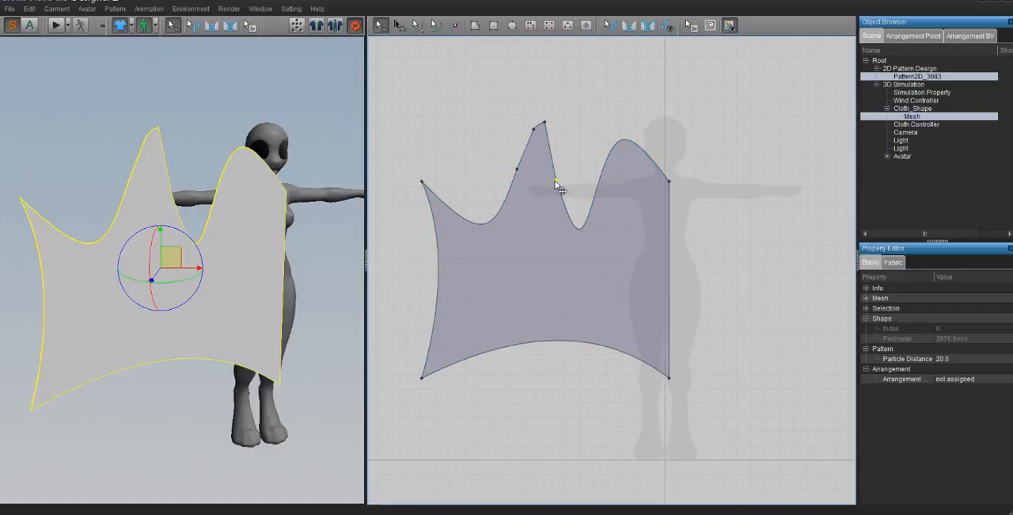
drag(557, 180, 587, 96)
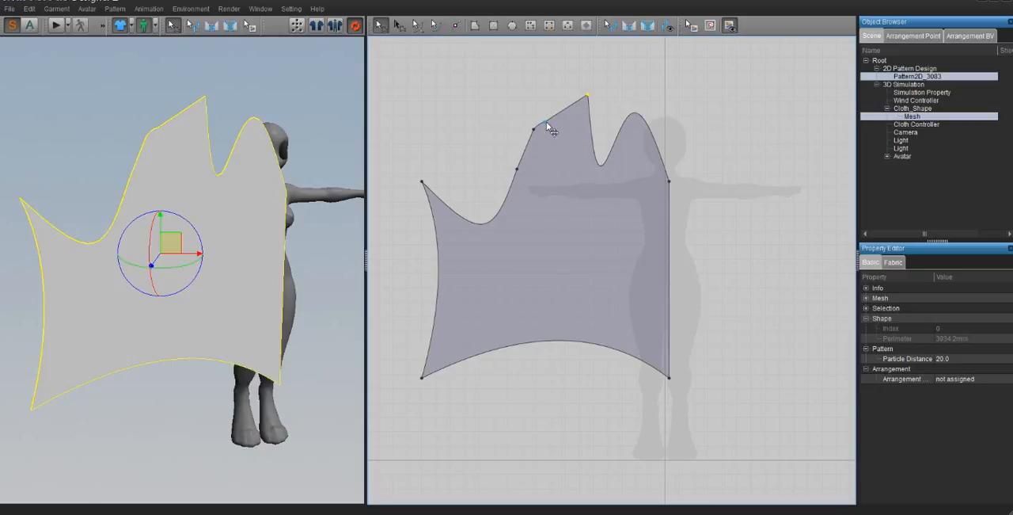
drag(548, 125, 564, 228)
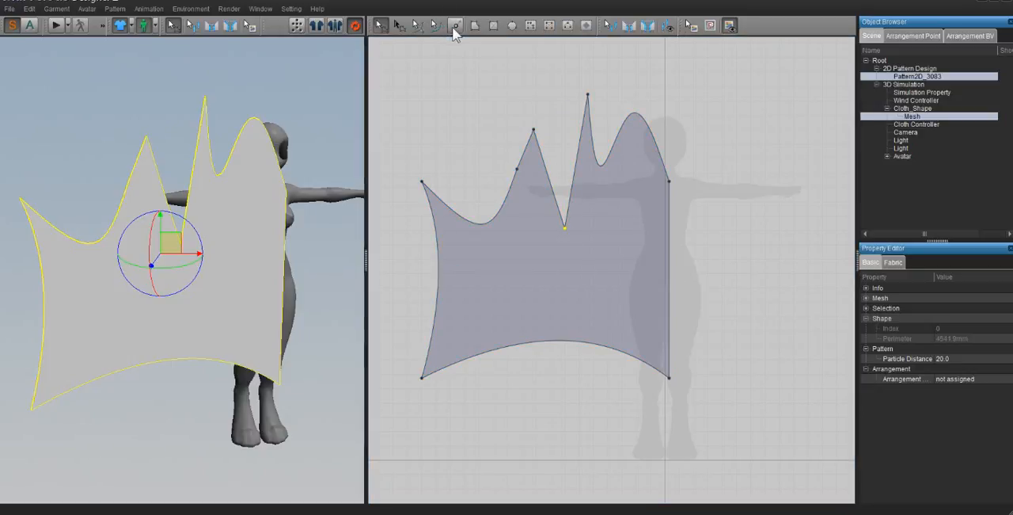
- Add a point on each side of the V-notch and move both points and the adjacent peak to form two blunt-topped prongs around a narrow slit
click(455, 26)
click(548, 176)
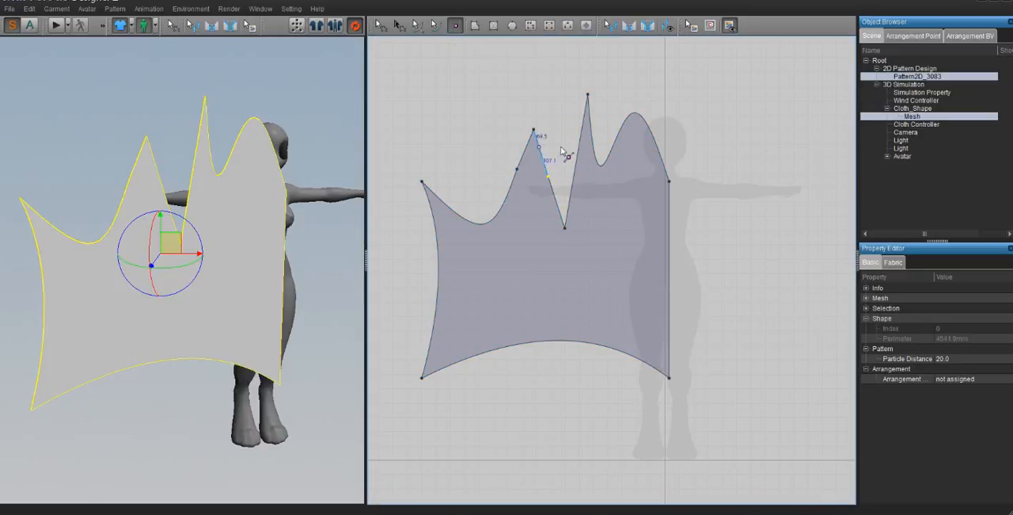
click(573, 172)
click(378, 26)
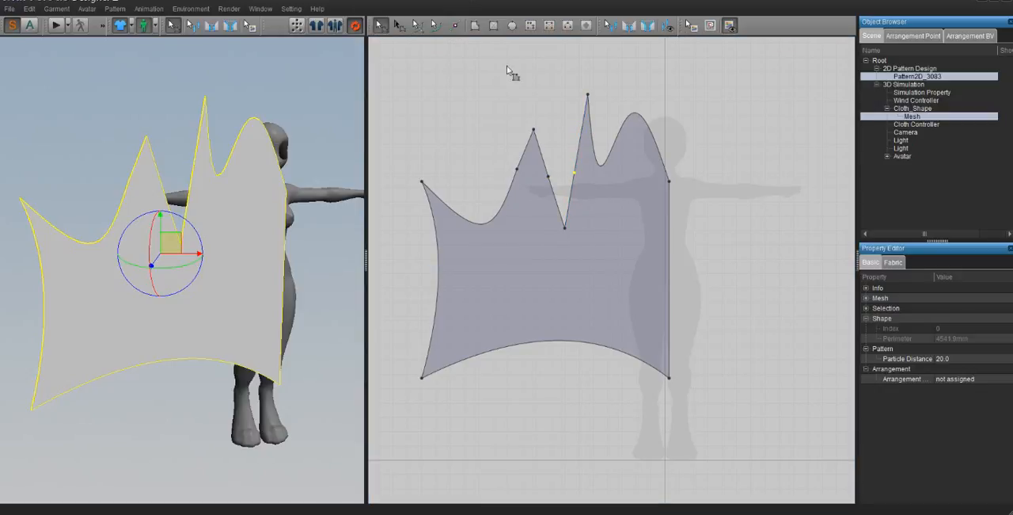
click(515, 75)
drag(552, 183, 548, 128)
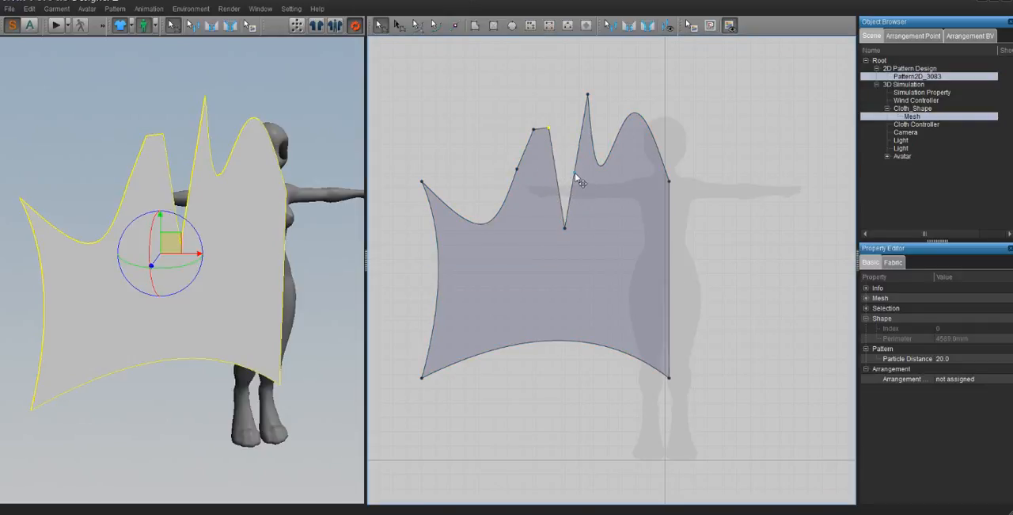
drag(575, 173, 595, 124)
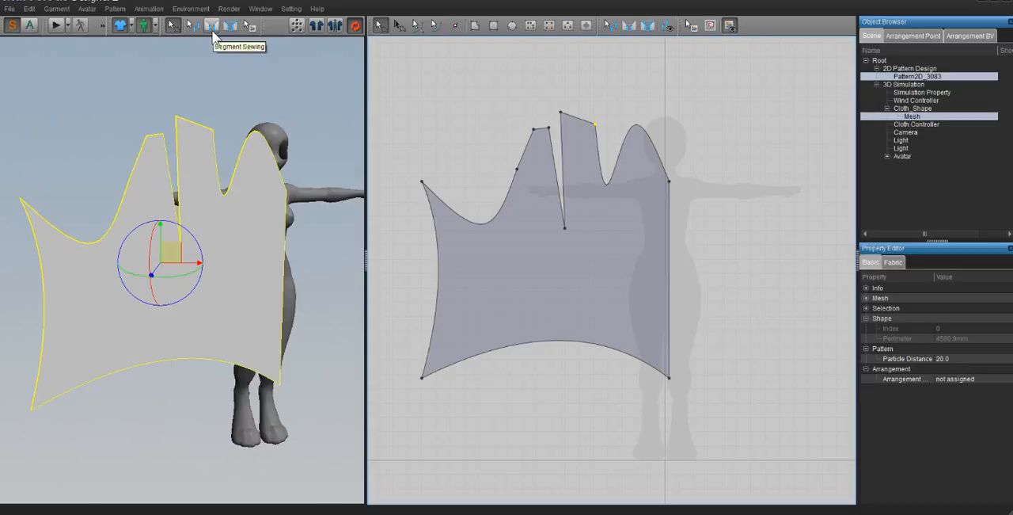
- Delete the whole reshaped pattern from the 2D workspace
click(553, 297)
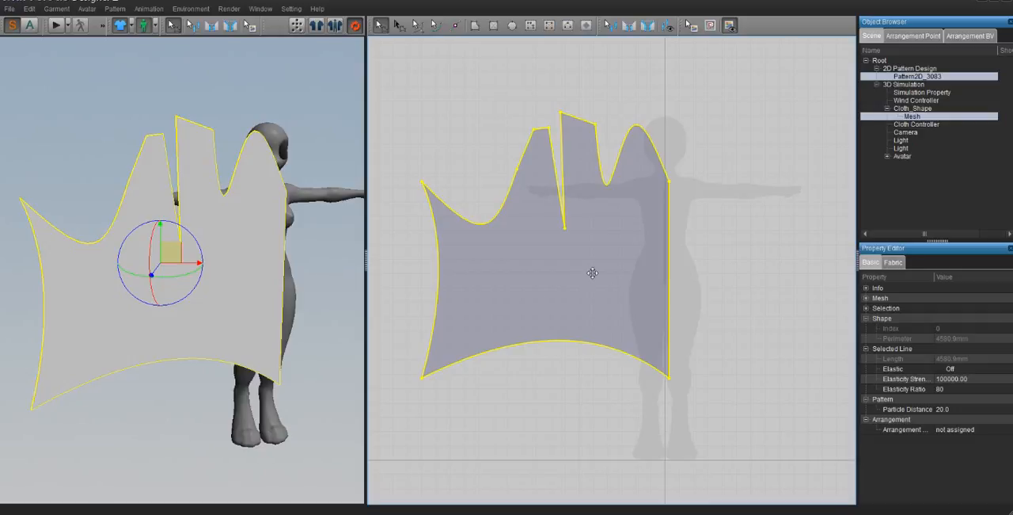
key(Delete)
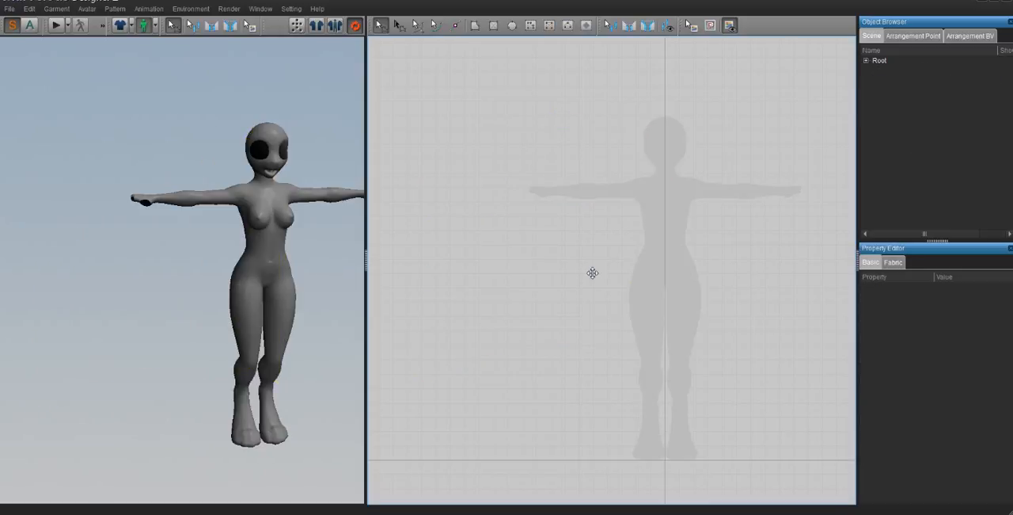
right_drag(281, 302, 259, 293)
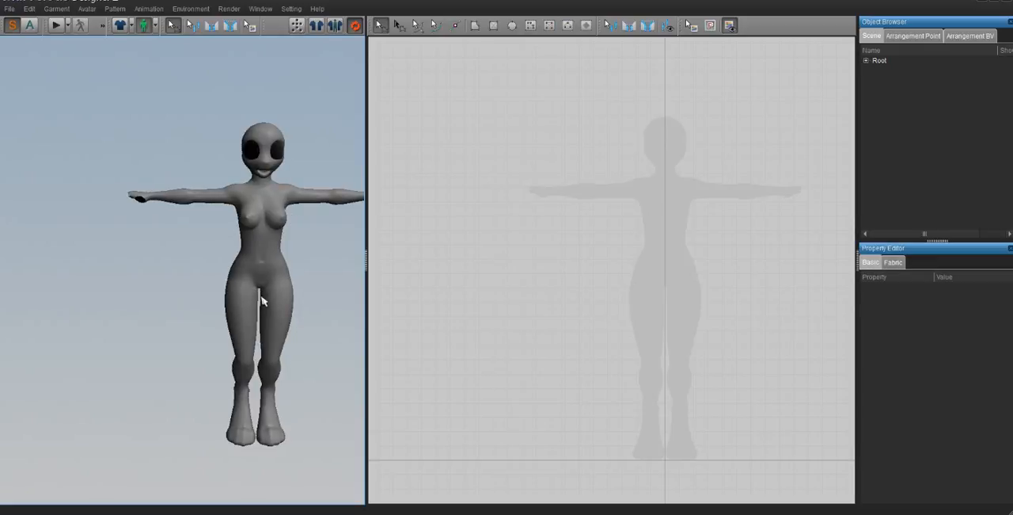
middle_drag(295, 306, 221, 299)
right_drag(260, 313, 258, 313)
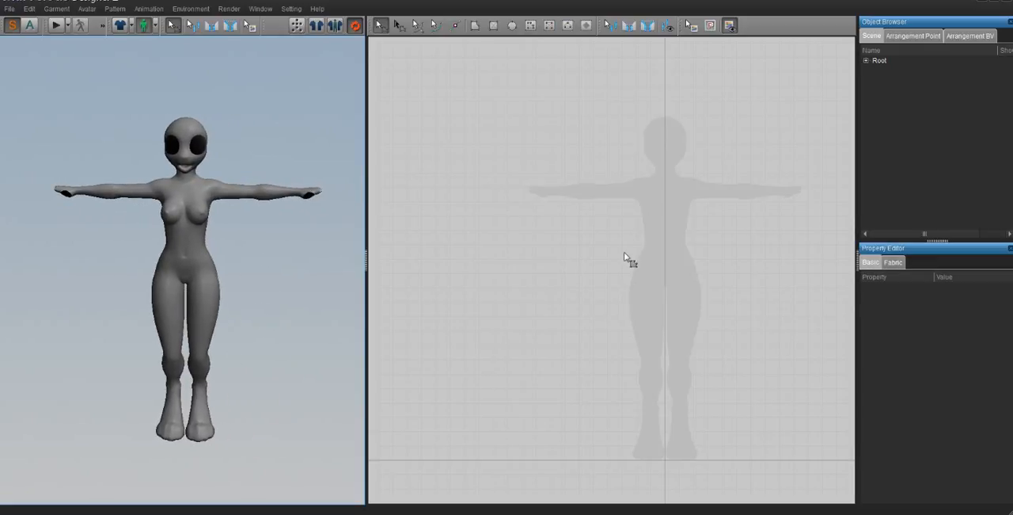
right_drag(623, 254, 567, 222)
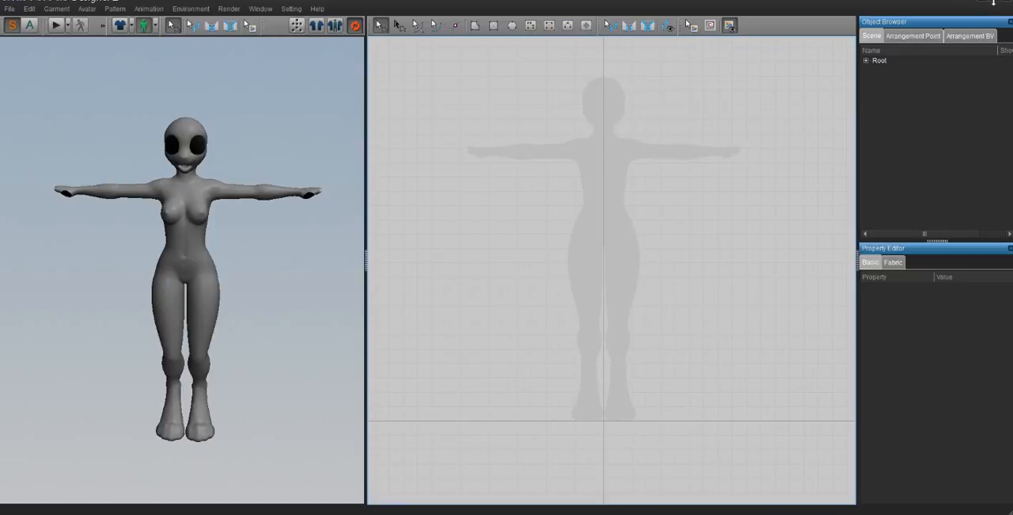
click(1003, 1)
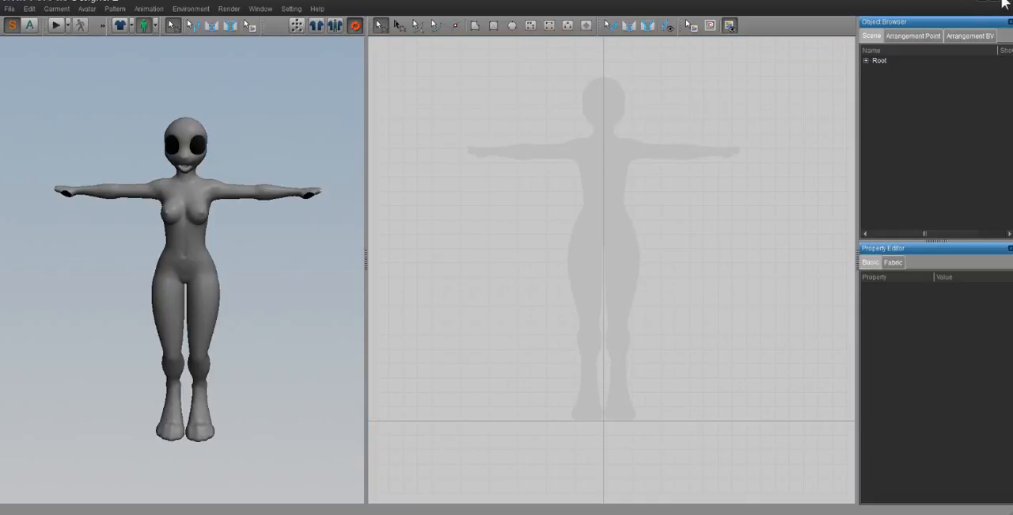